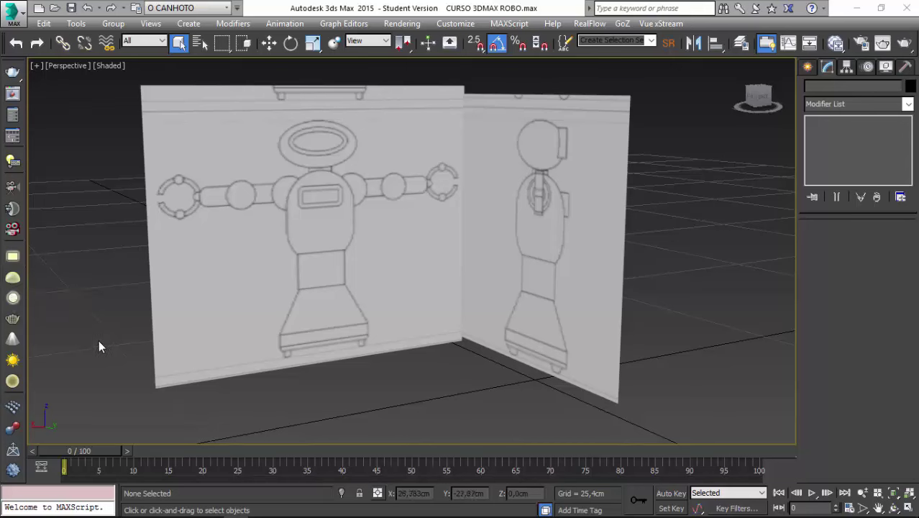
- Orbit the Perspective view to look down on the robot reference planes
scroll(97, 340, "down", 3)
middle_click_drag(98, 339, 244, 321, "alt")
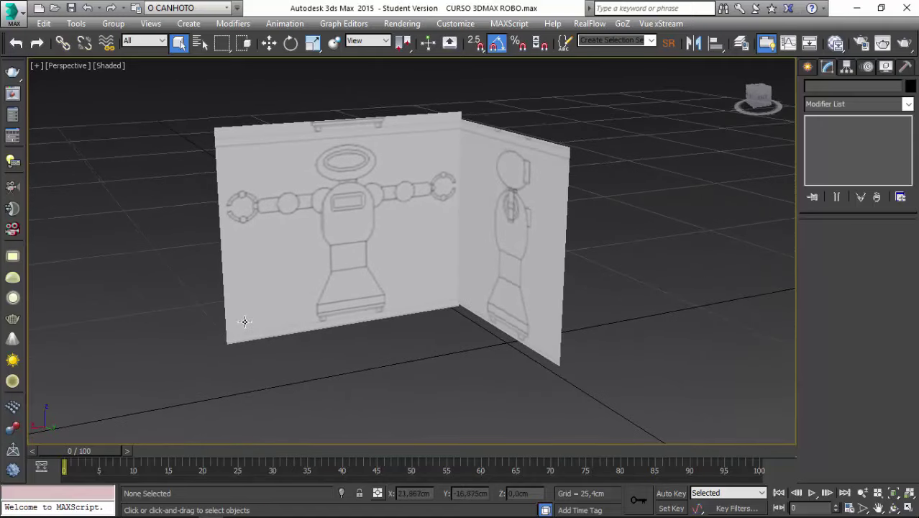
- In Top view, select both robot reference planes and shift them slightly left
key("t")
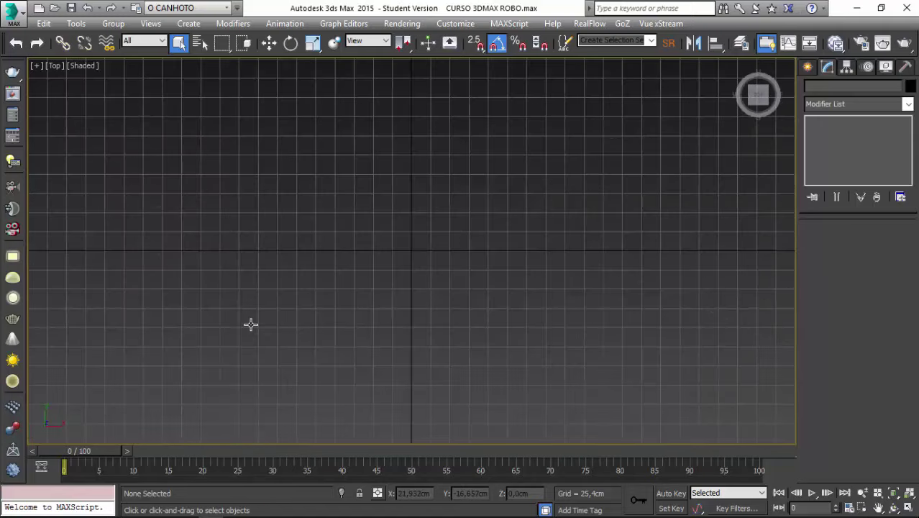
scroll(250, 325, "down", 3)
mouse_move(186, 151)
left_mouse_down()
mouse_move(489, 381)
mouse_move(534, 397)
left_mouse_up()
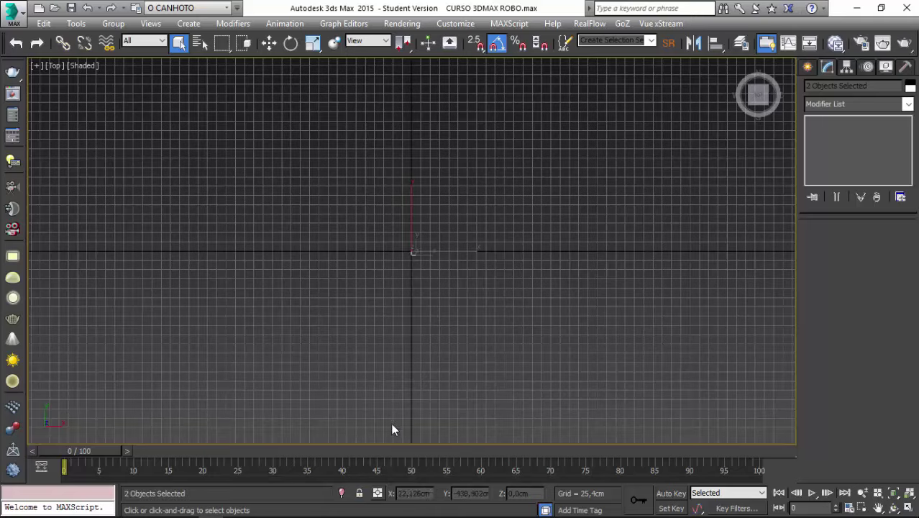
scroll(353, 388, "up", 3)
scroll(328, 309, "up", 5)
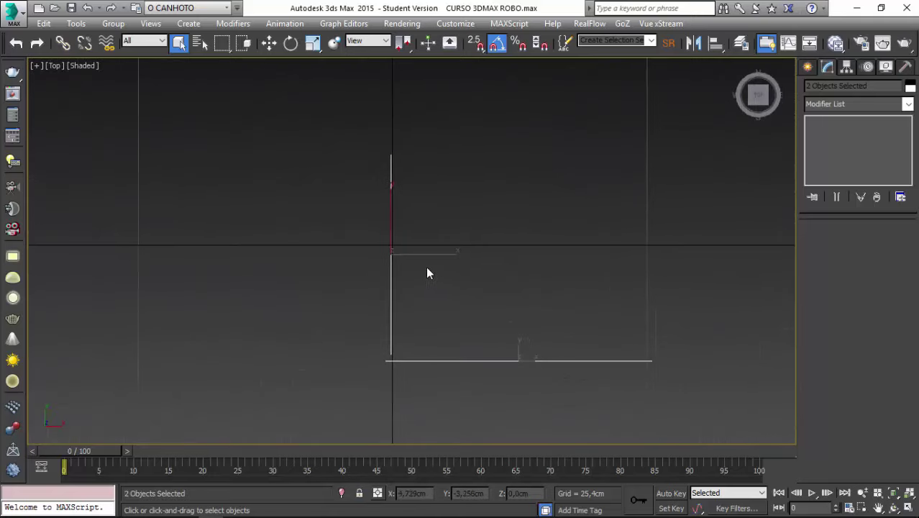
key("w")
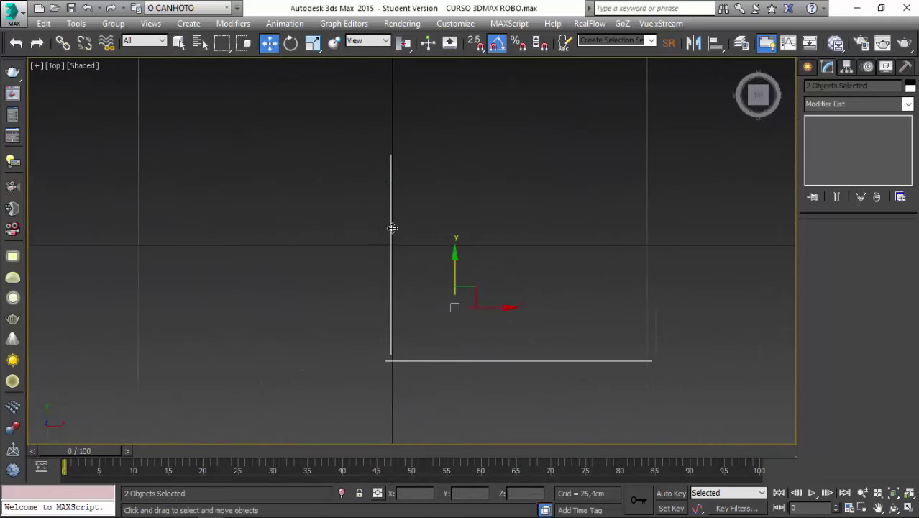
scroll(438, 240, "down", 1)
scroll(423, 276, "down", 2)
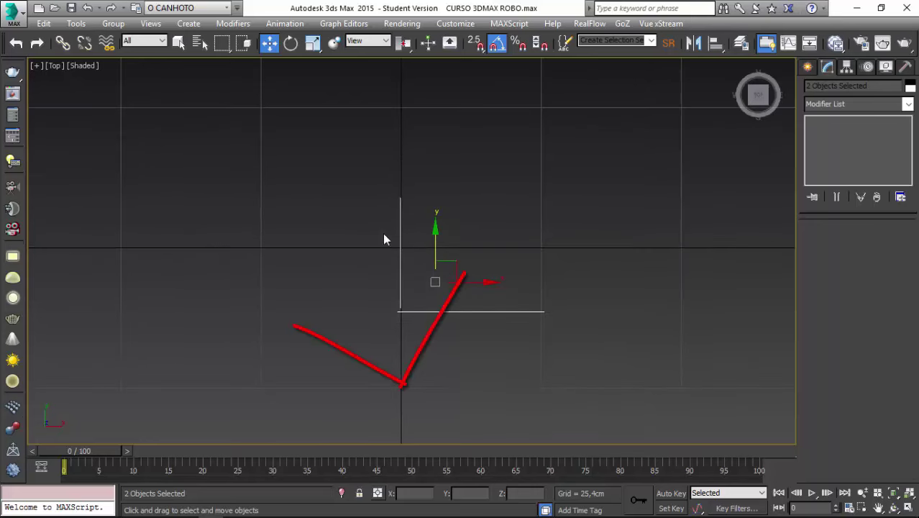
left_click_drag(455, 273, 392, 265)
- Return to Perspective view and orbit around the robot planes
scroll(345, 273, "up", 2)
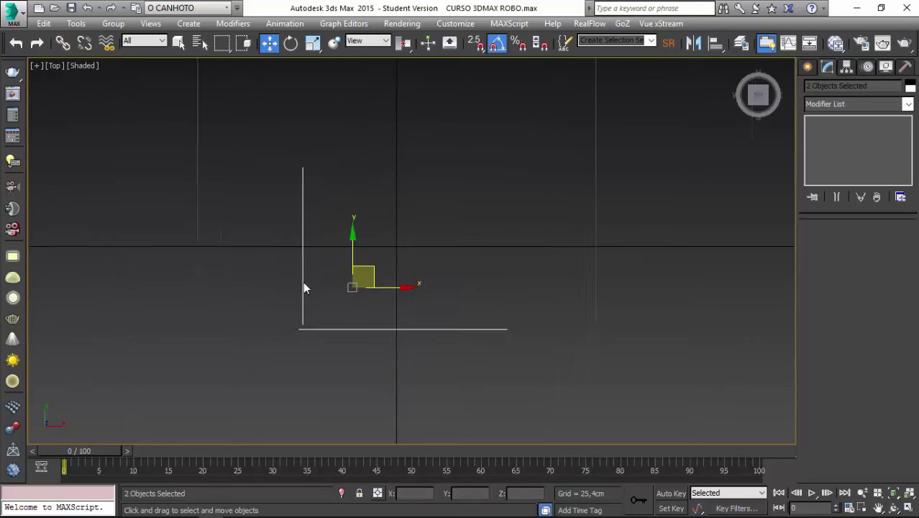
scroll(313, 263, "up", 3)
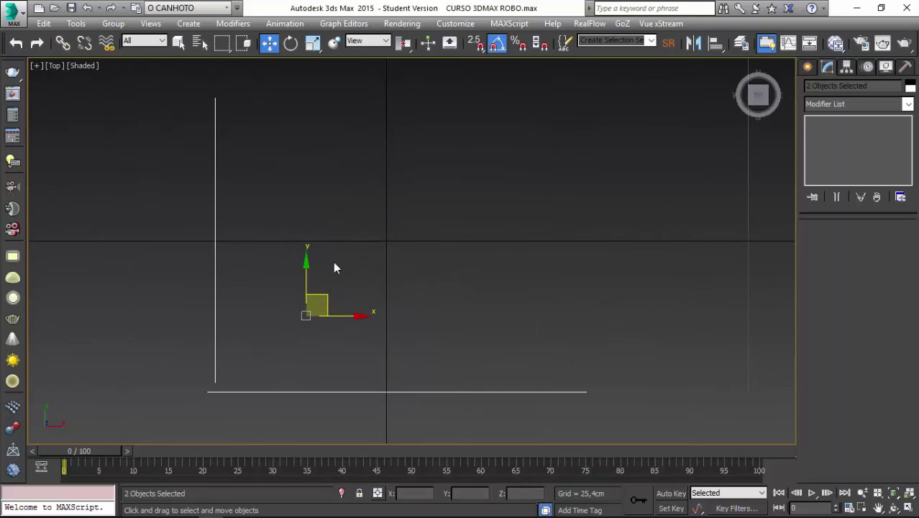
key("p")
mouse_move(335, 268)
middle_mouse_down("alt")
mouse_move(844, 22)
mouse_move(655, 114)
mouse_move(612, 168)
middle_mouse_up("alt")
- Reduce the side-drawing plane to 1 length segment and 1 width segment
left_click(604, 213)
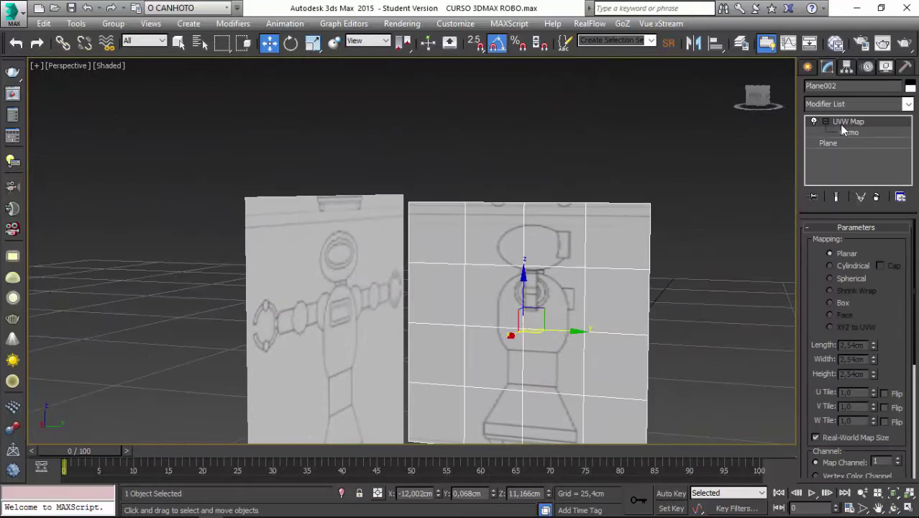
left_click(833, 144)
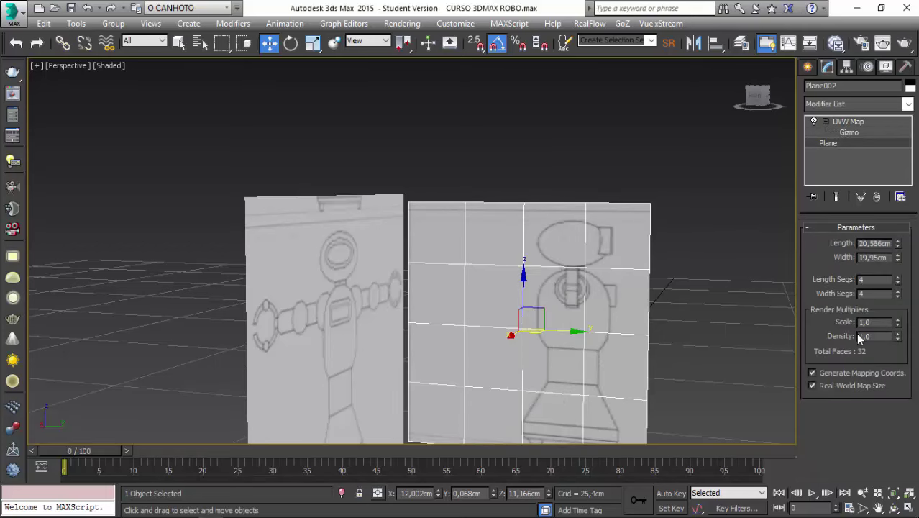
left_click_drag(898, 280, 897, 335)
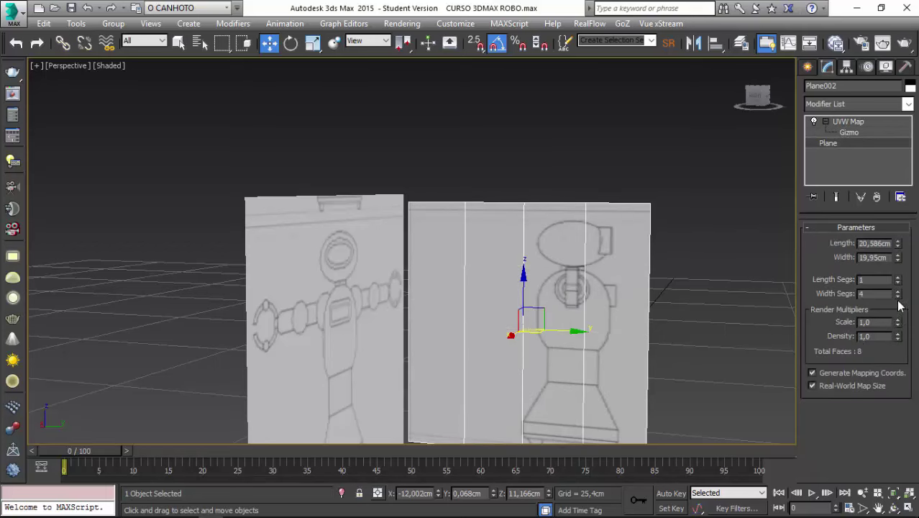
left_click_drag(899, 295, 897, 317)
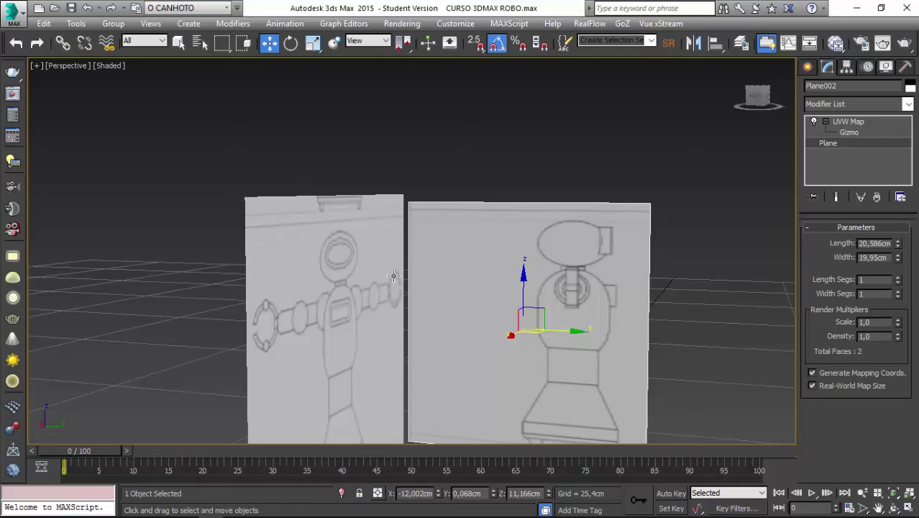
- Reduce the front-drawing plane's length segments to 1
left_click(361, 215)
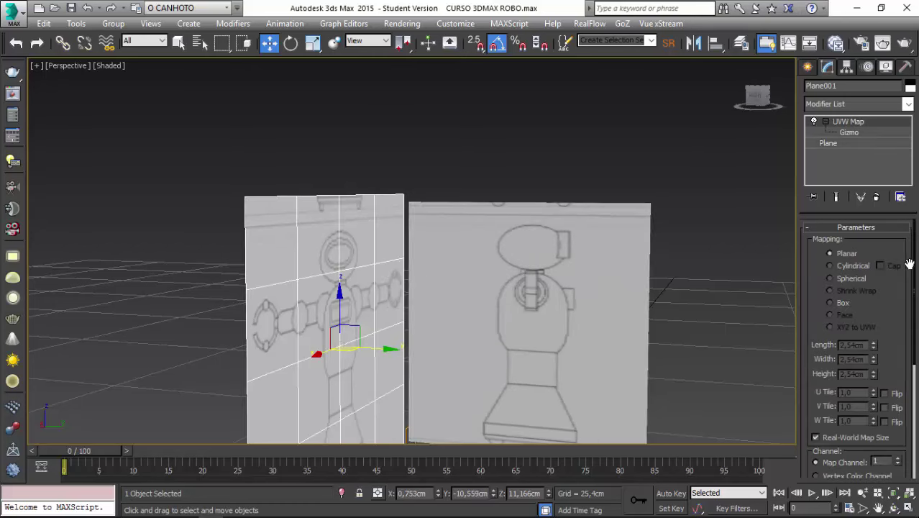
left_click(837, 144)
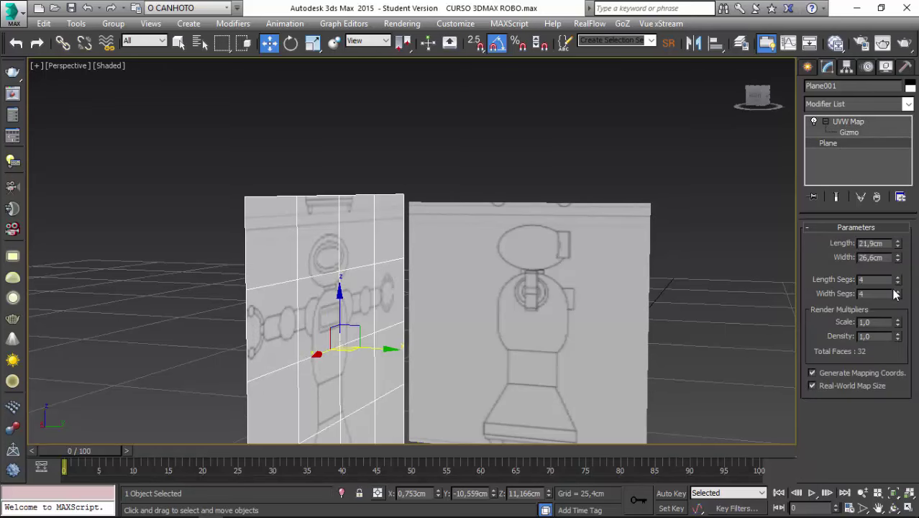
left_click_drag(898, 281, 899, 316)
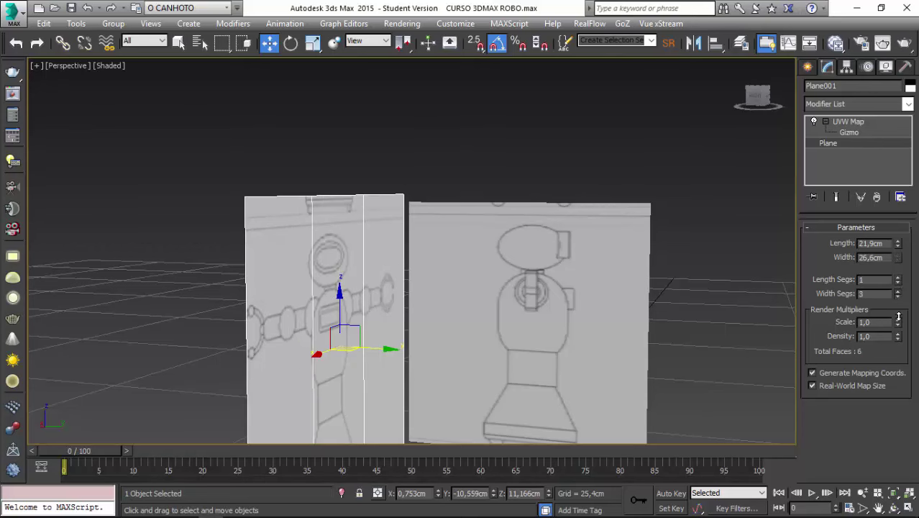
left_click(453, 170)
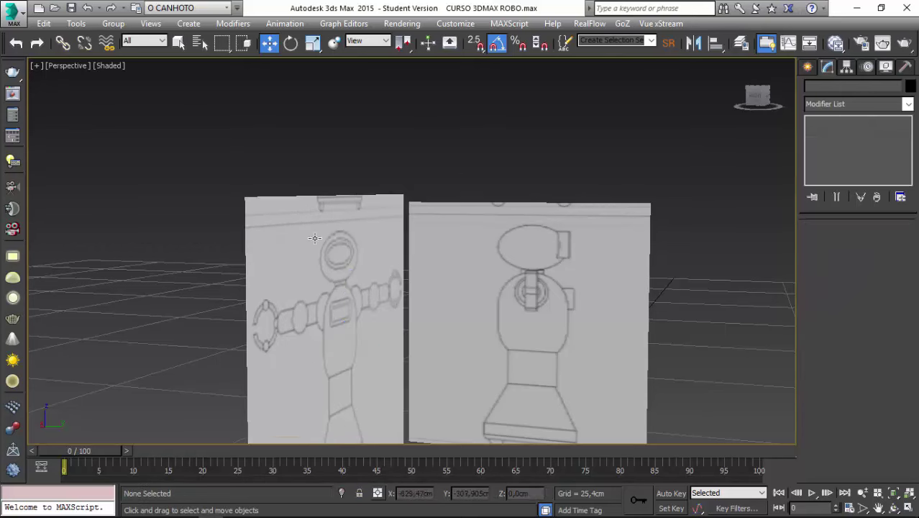
mouse_move(454, 169)
middle_mouse_down("alt")
mouse_move(254, 108)
mouse_move(260, 118)
middle_mouse_up("alt")
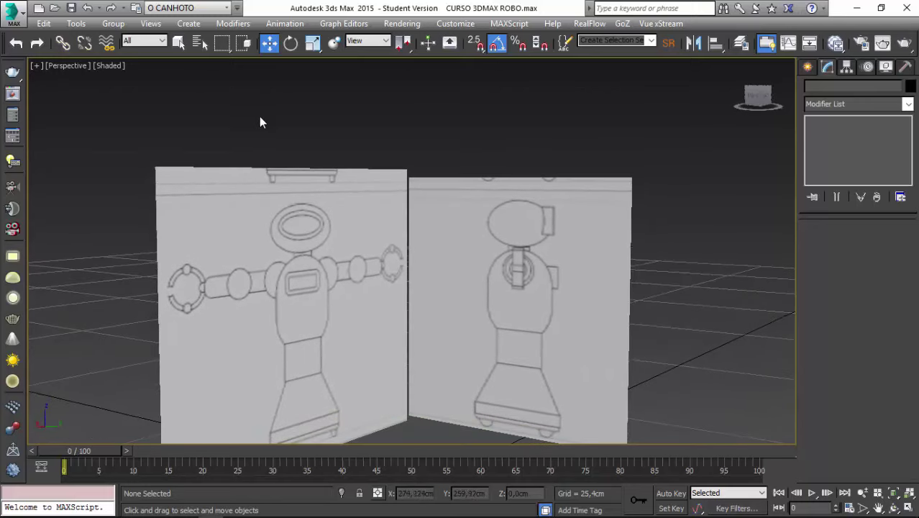
mouse_move(324, 87)
middle_mouse_down("alt")
mouse_move(318, 109)
mouse_move(456, 156)
mouse_move(405, 154)
mouse_move(447, 150)
mouse_move(388, 139)
mouse_move(431, 210)
mouse_move(429, 244)
mouse_move(399, 181)
mouse_move(406, 264)
mouse_move(388, 224)
mouse_move(390, 260)
mouse_move(383, 246)
mouse_move(429, 182)
mouse_move(548, 125)
mouse_move(531, 98)
mouse_move(467, 161)
mouse_move(436, 212)
mouse_move(435, 241)
middle_mouse_up("alt")
left_click(409, 180)
left_click(531, 105)
left_click(435, 241)
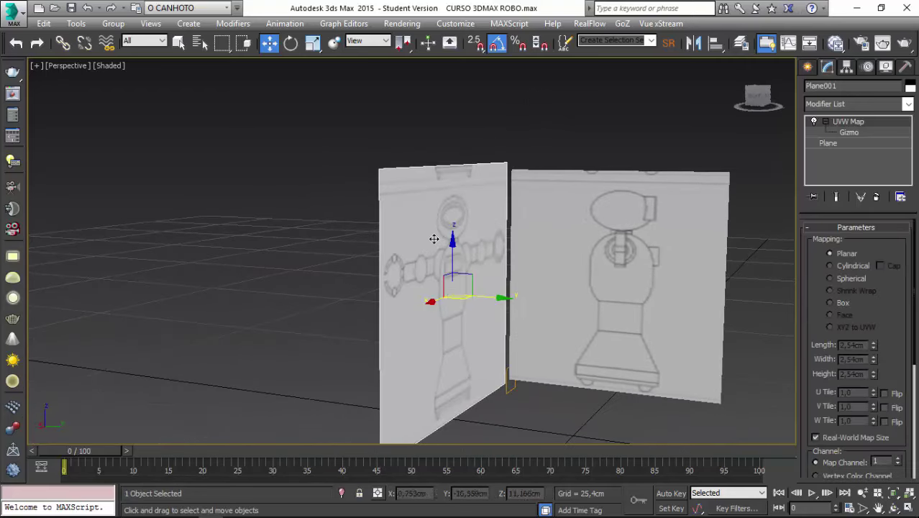
mouse_move(398, 192)
middle_mouse_down("alt")
mouse_move(361, 158)
mouse_move(480, 156)
mouse_move(490, 134)
middle_mouse_up("alt")
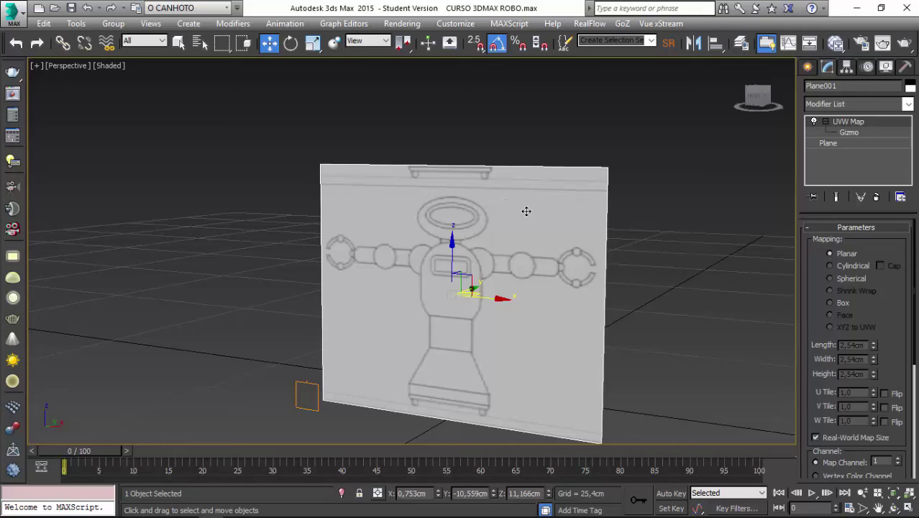
- Set Plane001's Object Properties display to By Object with Backface Cull enabled
right_click(519, 204)
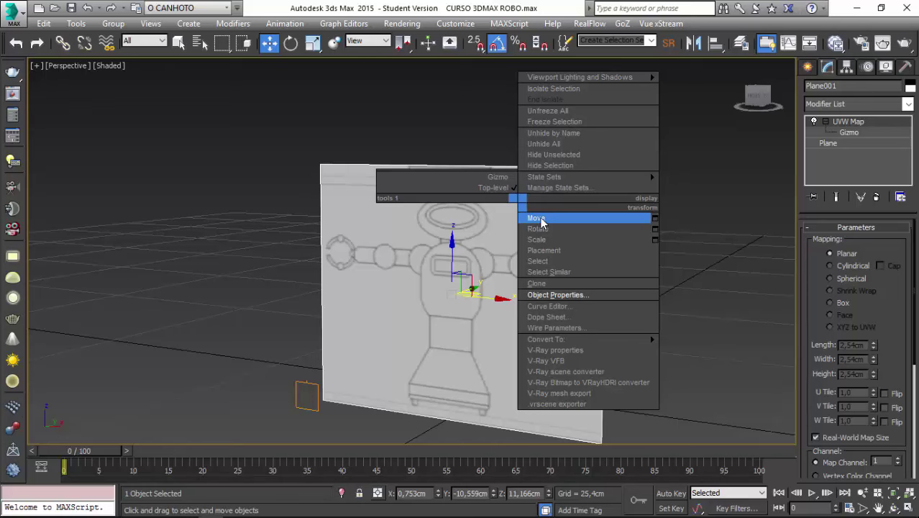
left_click(558, 295)
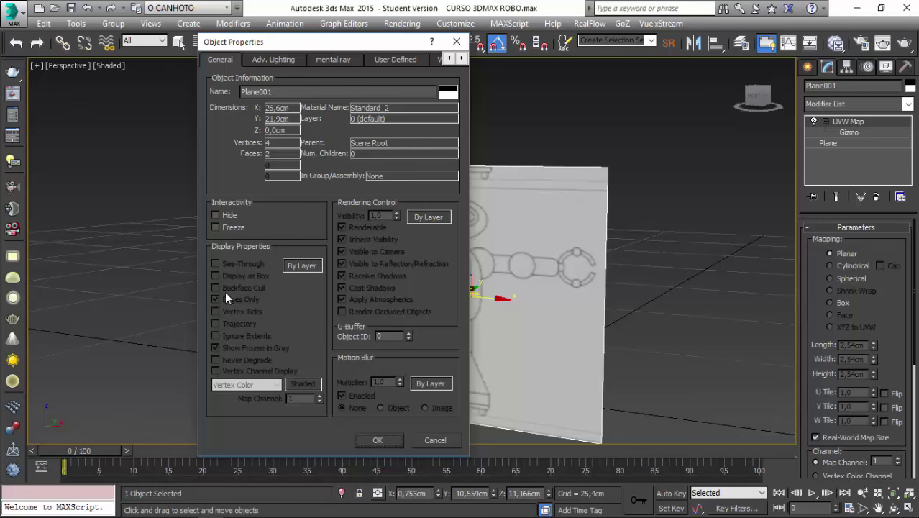
left_click(303, 266)
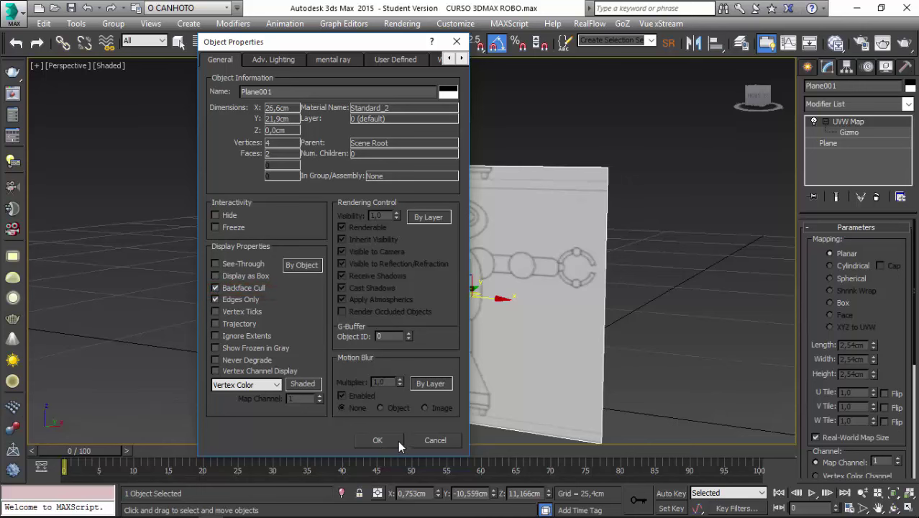
left_click(377, 439)
- Try moving the side drawing plane to the right, then undo the move
left_click(229, 220)
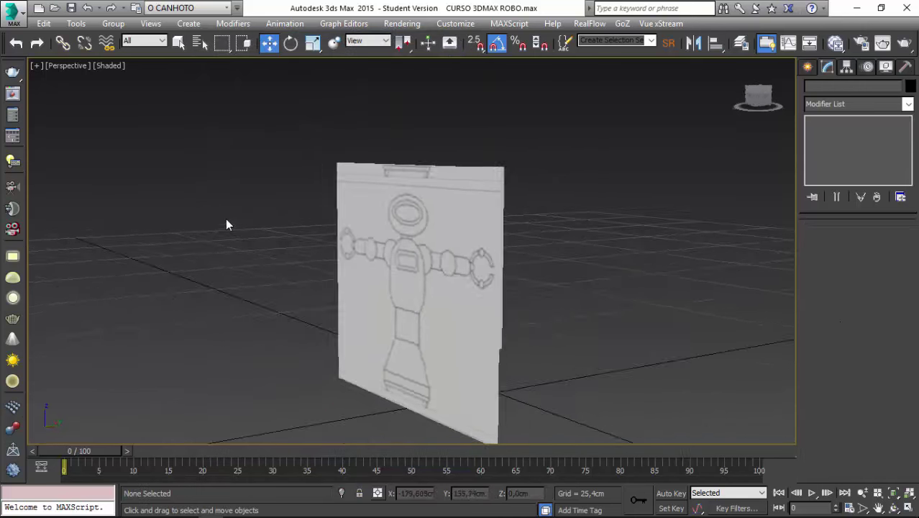
mouse_move(226, 219)
middle_mouse_down("alt")
mouse_move(431, 245)
mouse_move(329, 154)
mouse_move(359, 248)
mouse_move(431, 303)
middle_mouse_up("alt")
left_click(486, 257)
left_click(432, 302)
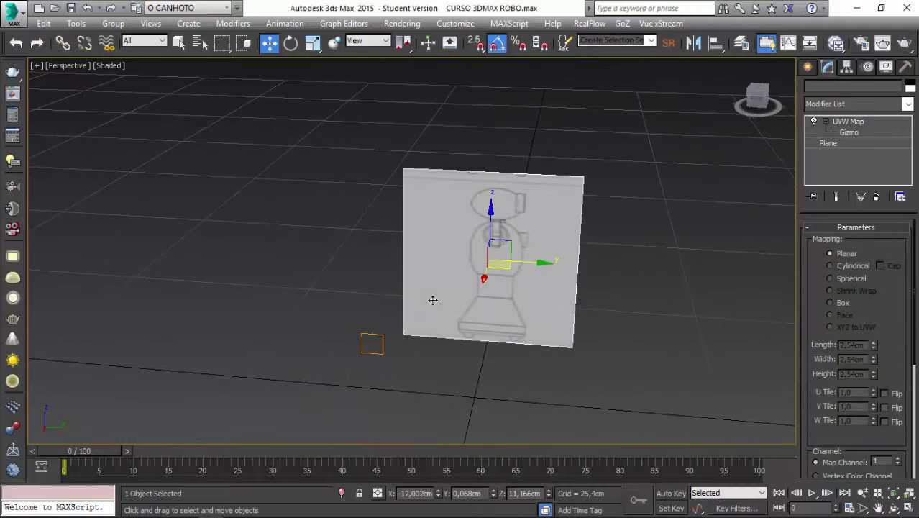
left_click_drag(433, 300, 452, 303)
left_click(90, 10)
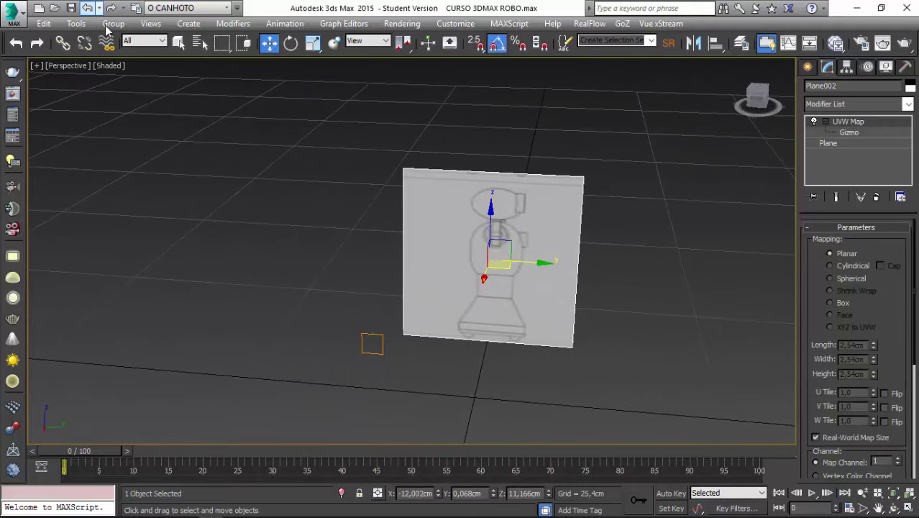
- Slide the front plane right along Y, hide it edge-on, and select the drawing plane
left_click(343, 308)
mouse_move(344, 308)
middle_mouse_down("alt")
mouse_move(334, 299)
mouse_move(424, 318)
mouse_move(431, 340)
middle_mouse_up("alt")
left_click(424, 318)
left_click_drag(431, 340, 688, 387)
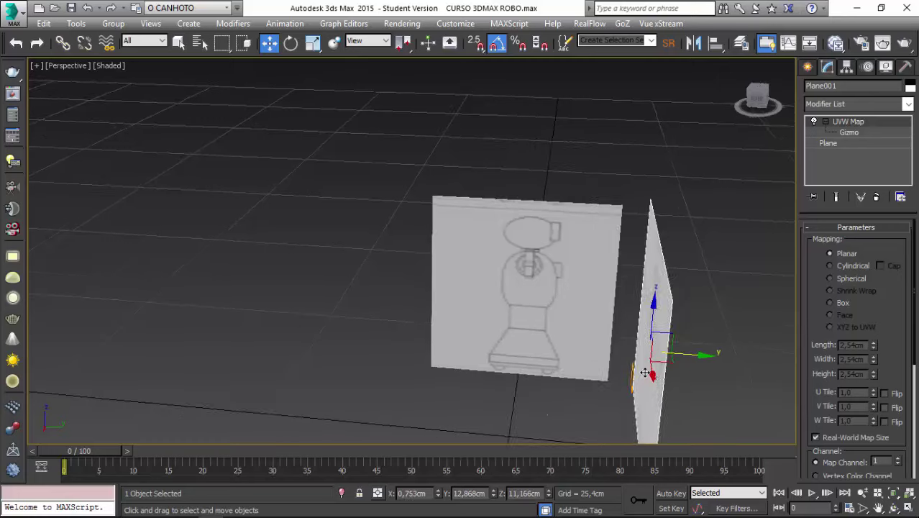
mouse_move(688, 387)
middle_mouse_down("alt")
mouse_move(596, 301)
mouse_move(561, 331)
middle_mouse_up("alt")
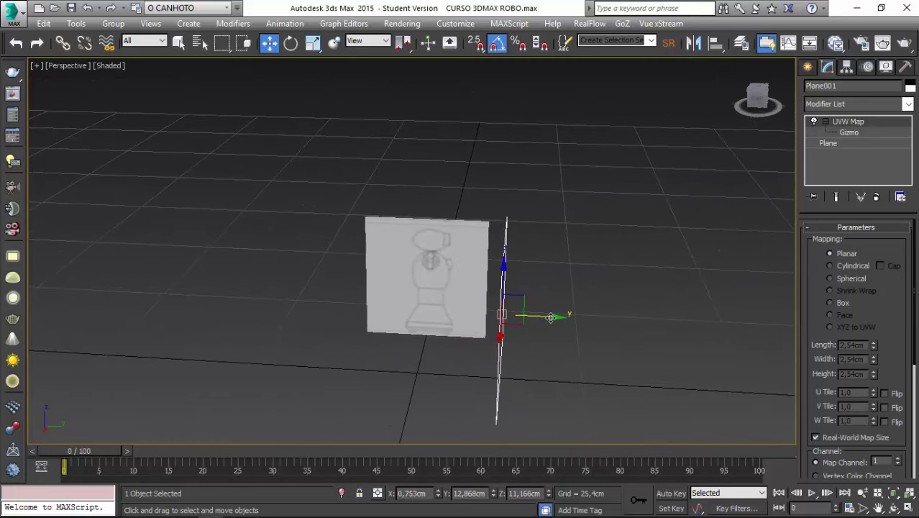
key("Delete")
mouse_move(296, 292)
middle_mouse_down("alt")
mouse_move(411, 270)
mouse_move(371, 237)
mouse_move(353, 318)
mouse_move(354, 292)
mouse_move(431, 320)
mouse_move(448, 255)
mouse_move(461, 259)
middle_mouse_up("alt")
left_click(412, 270)
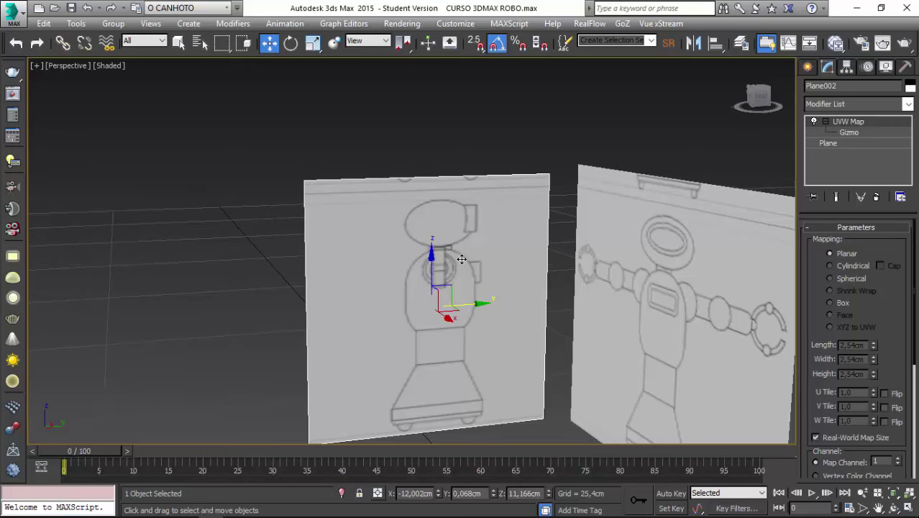
- Switch Plane002's Object Properties display from By Layer to By Object with Backface Cull
right_click(460, 261)
left_click(484, 348)
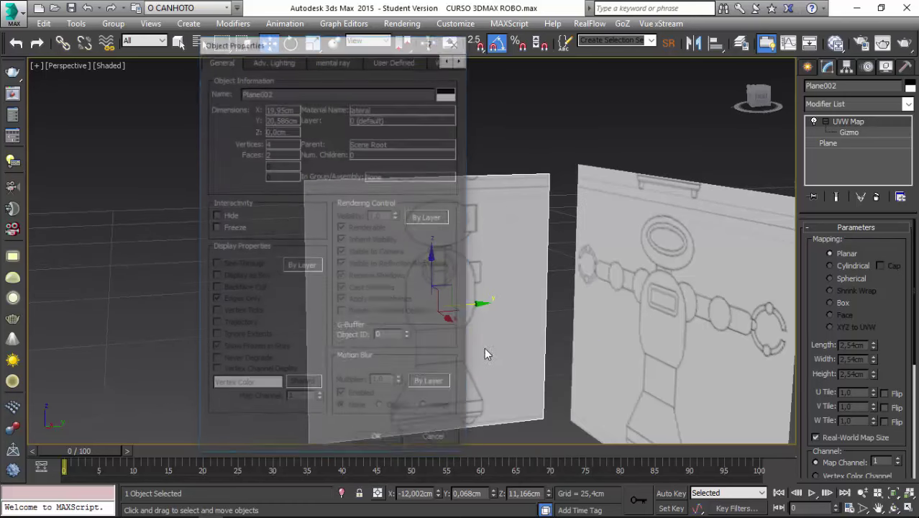
left_click(299, 268)
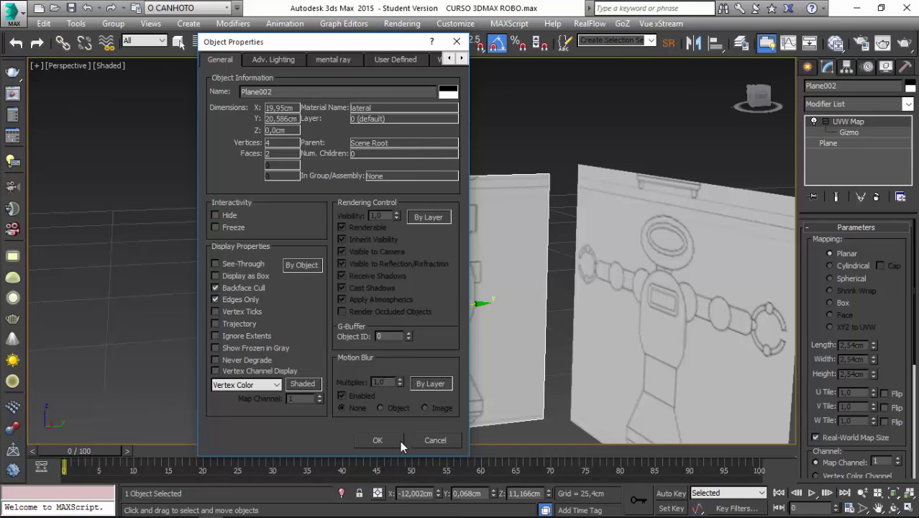
left_click(377, 436)
mouse_move(386, 314)
middle_mouse_down("alt")
mouse_move(367, 290)
mouse_move(394, 257)
mouse_move(464, 296)
mouse_move(457, 272)
middle_mouse_up("alt")
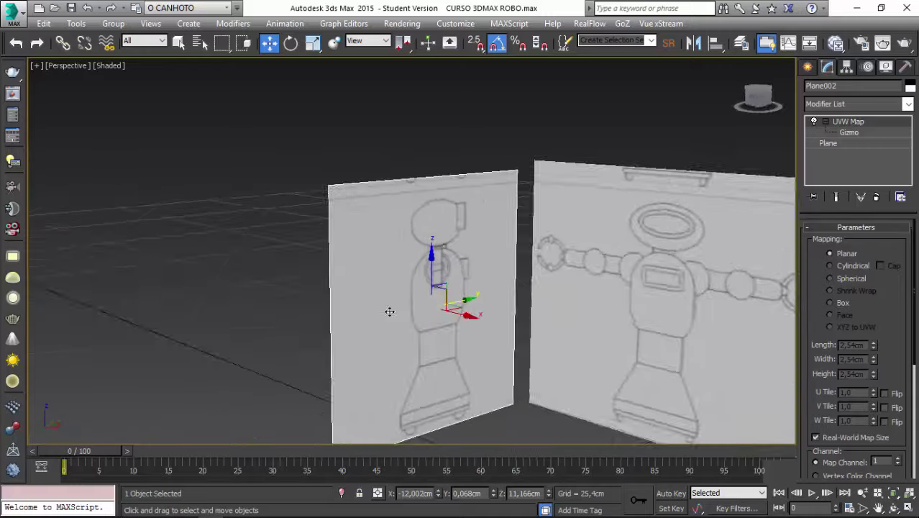
- Orbit around both drawing planes, select the front plane, and activate Select and Rotate
mouse_move(390, 311)
middle_mouse_down("alt")
mouse_move(366, 287)
mouse_move(378, 295)
mouse_move(378, 286)
mouse_move(302, 217)
mouse_move(299, 224)
mouse_move(305, 168)
mouse_move(397, 107)
mouse_move(340, 199)
mouse_move(450, 256)
mouse_move(428, 235)
middle_mouse_up("alt")
middle_click_drag(423, 234, 547, 223, "alt")
left_click(612, 216)
mouse_move(622, 261)
middle_mouse_down("alt")
mouse_move(615, 224)
mouse_move(394, 334)
mouse_move(428, 292)
mouse_move(412, 285)
mouse_move(302, 308)
mouse_move(265, 142)
mouse_move(371, 195)
mouse_move(309, 111)
middle_mouse_up("alt")
left_click(291, 43)
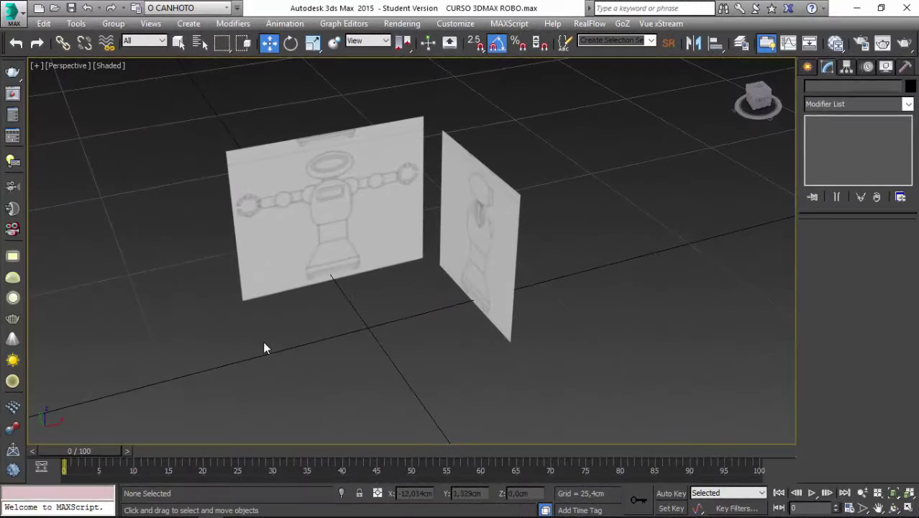
- Show the front drawing in Front view and freeze the Plane001 reference plane
key("f")
scroll(497, 228, "up", 1)
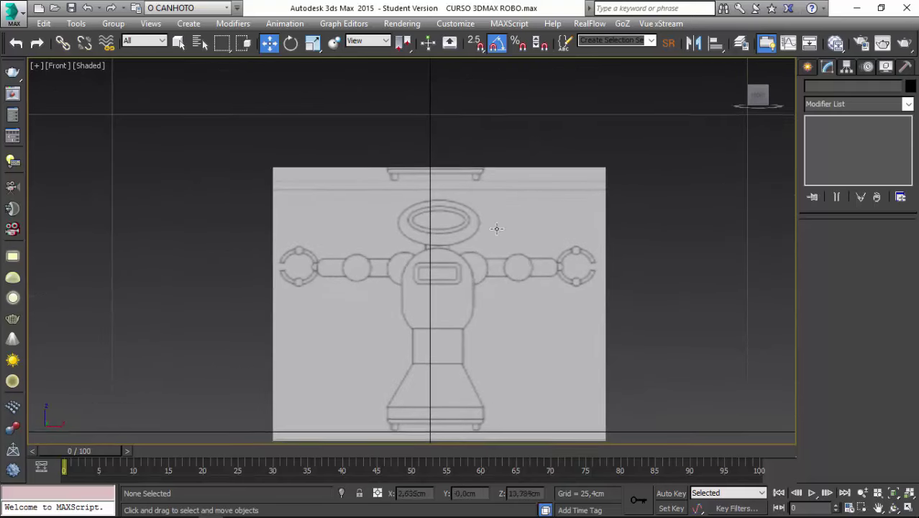
left_click(907, 105)
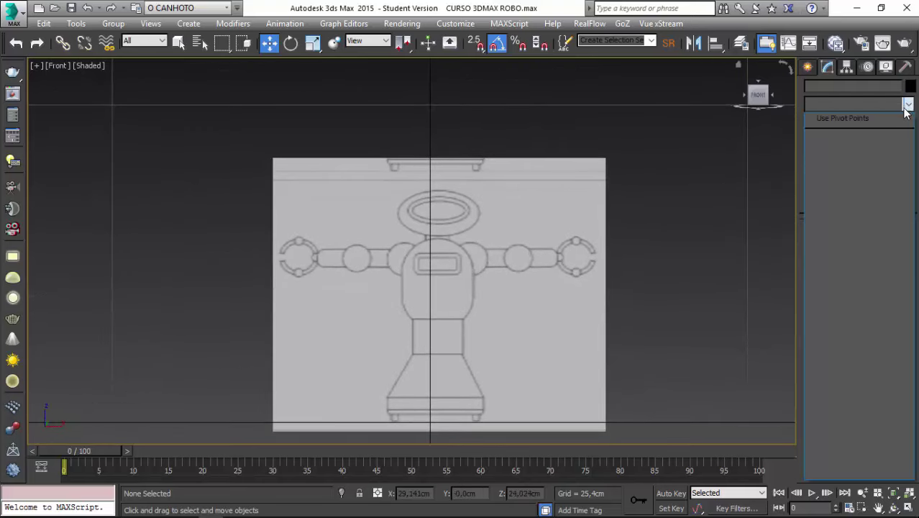
left_click(738, 148)
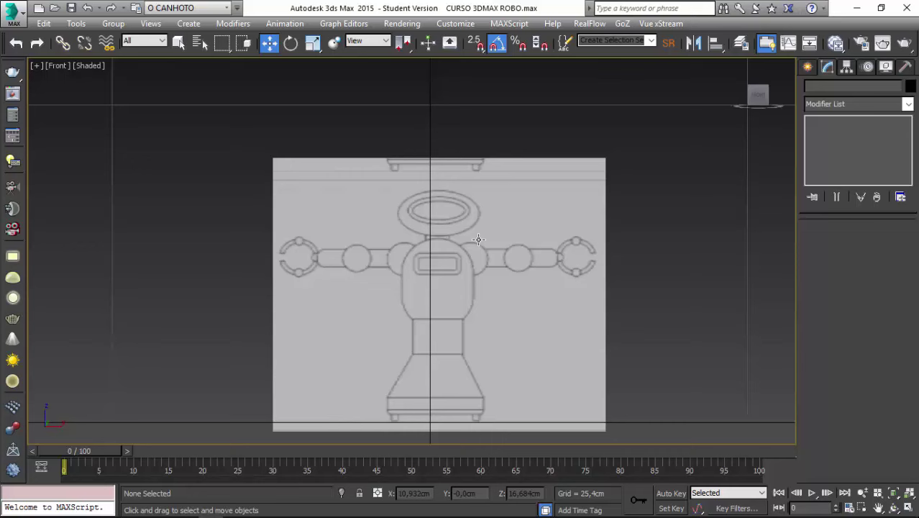
left_click(381, 251)
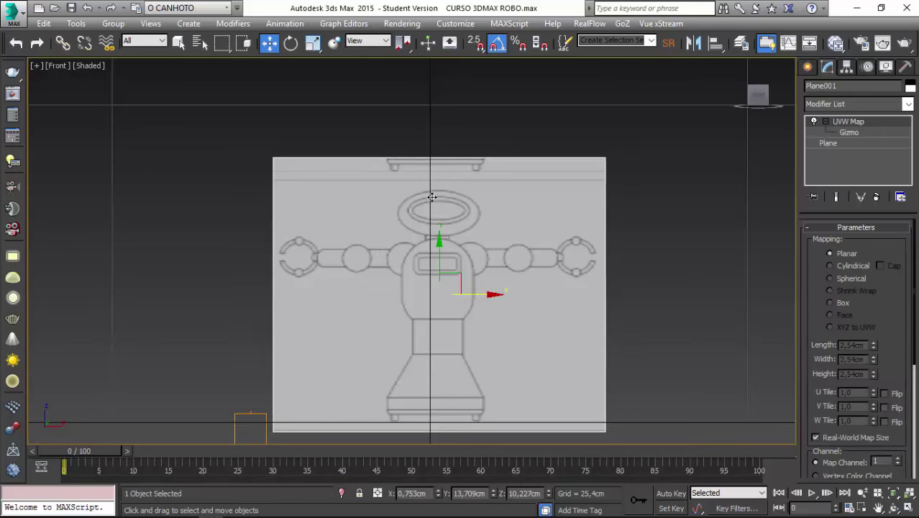
right_click(459, 216)
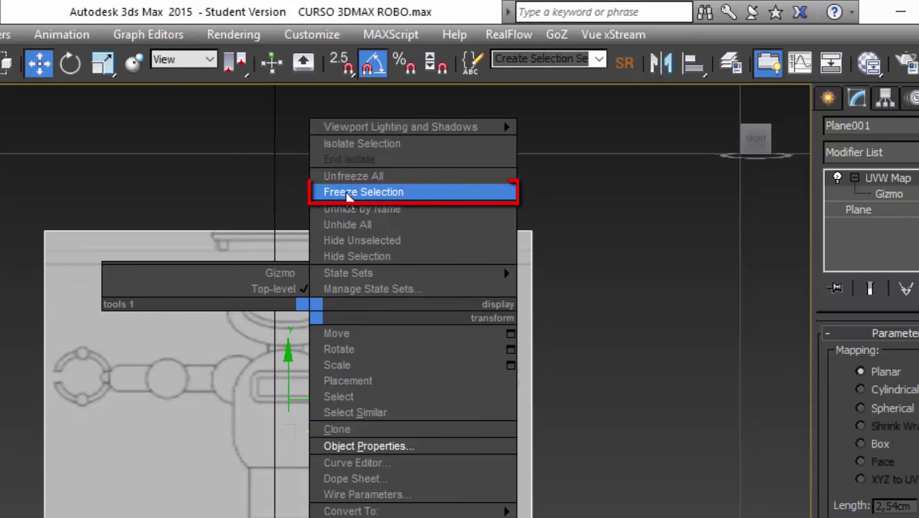
left_click(349, 193)
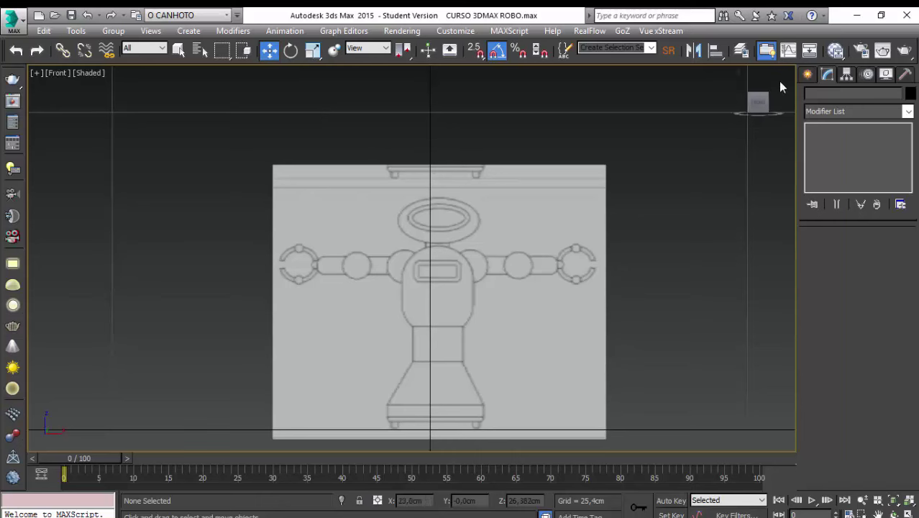
- Draw a trial standard Box over the robot's chest, then delete it
left_click(807, 74)
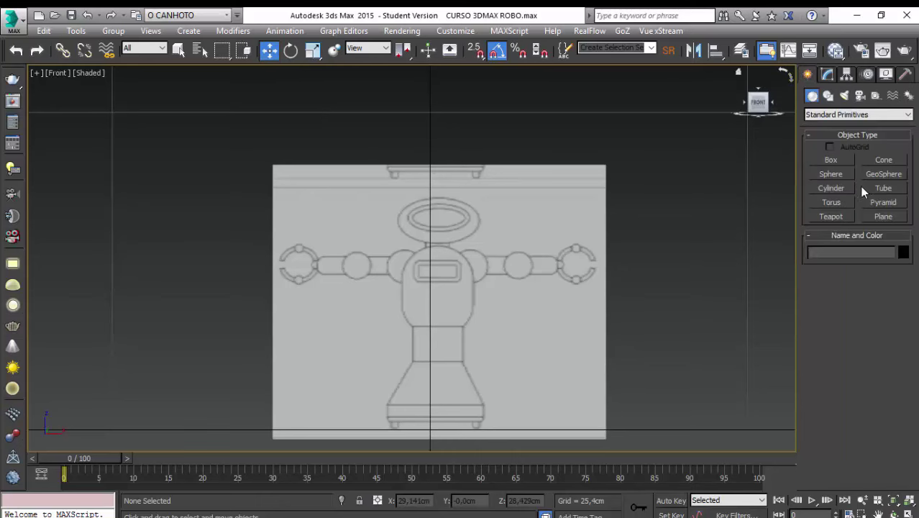
left_click(831, 160)
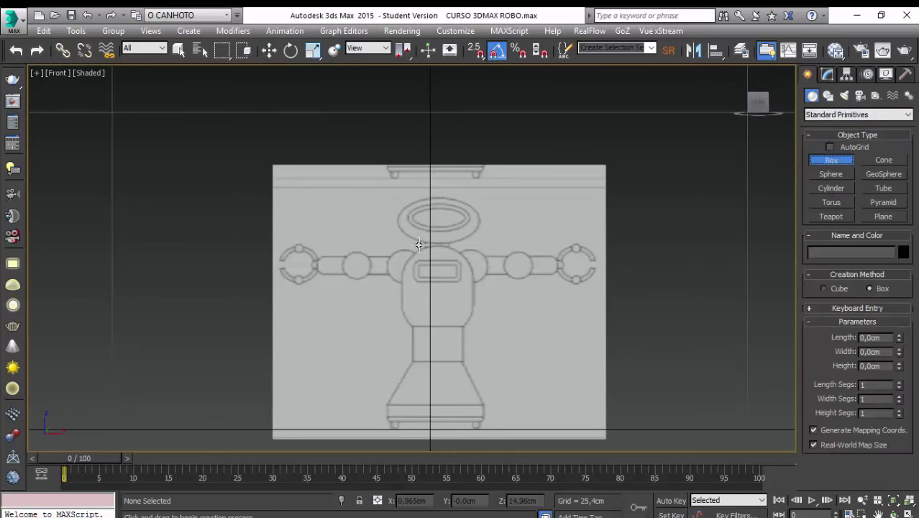
left_click_drag(403, 245, 477, 333)
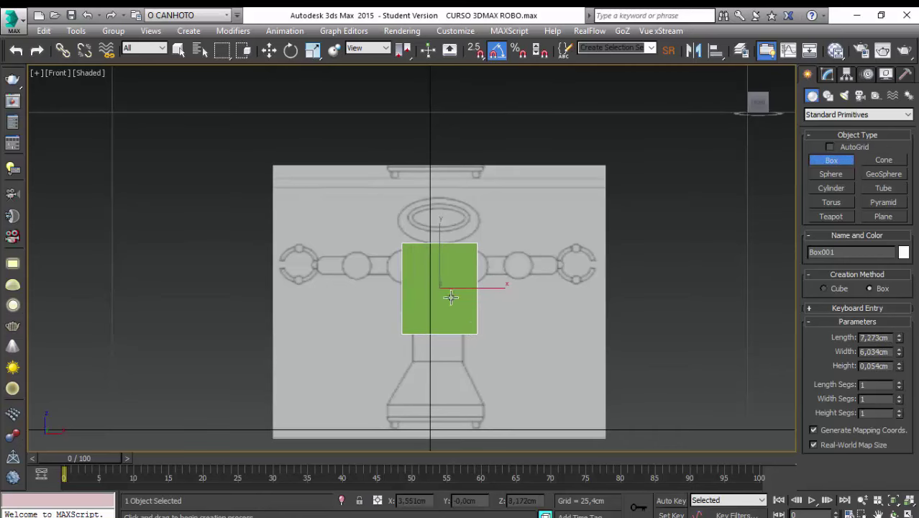
left_click(446, 286)
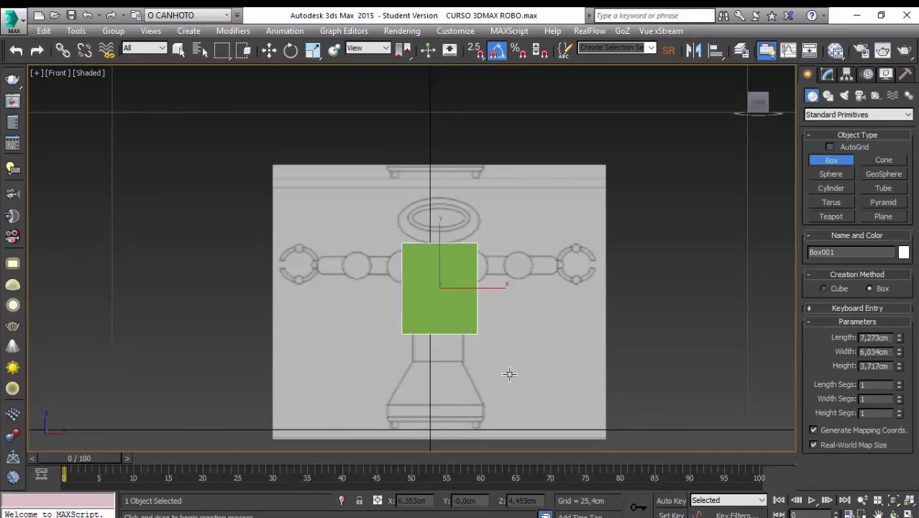
key("Delete")
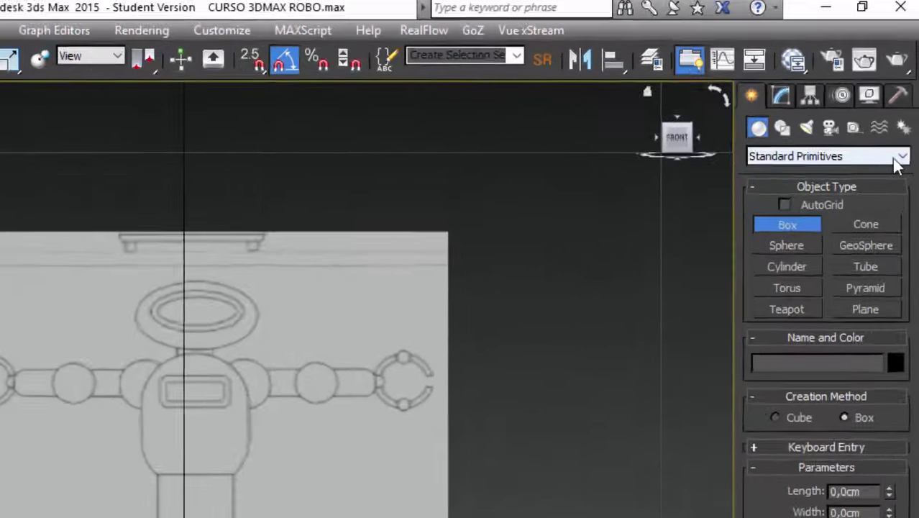
- Create an Extended Primitives ChamferBox over the robot's chest, cancelling an accidental second one
left_click(896, 115)
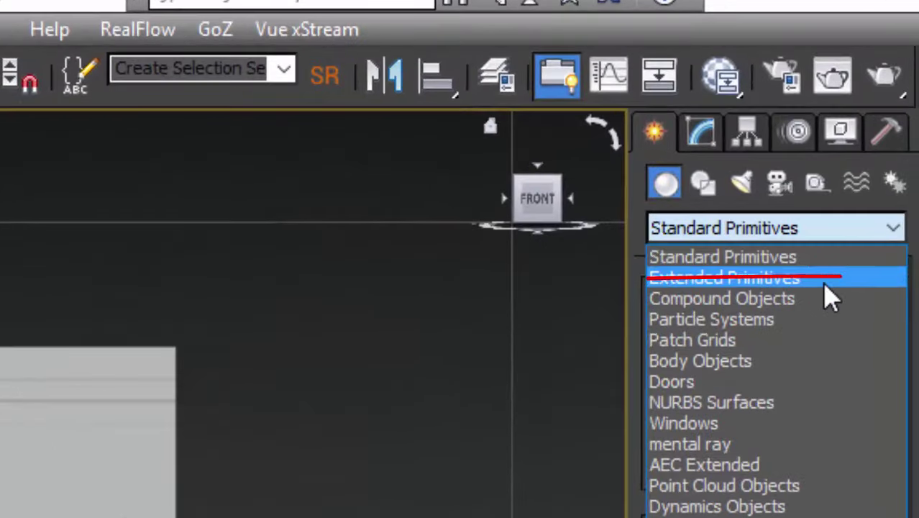
left_click(820, 259)
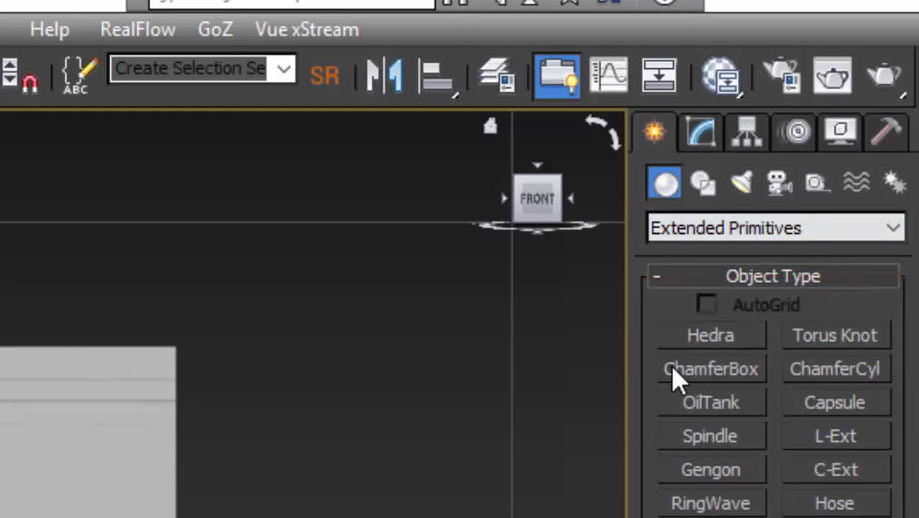
left_click(698, 378)
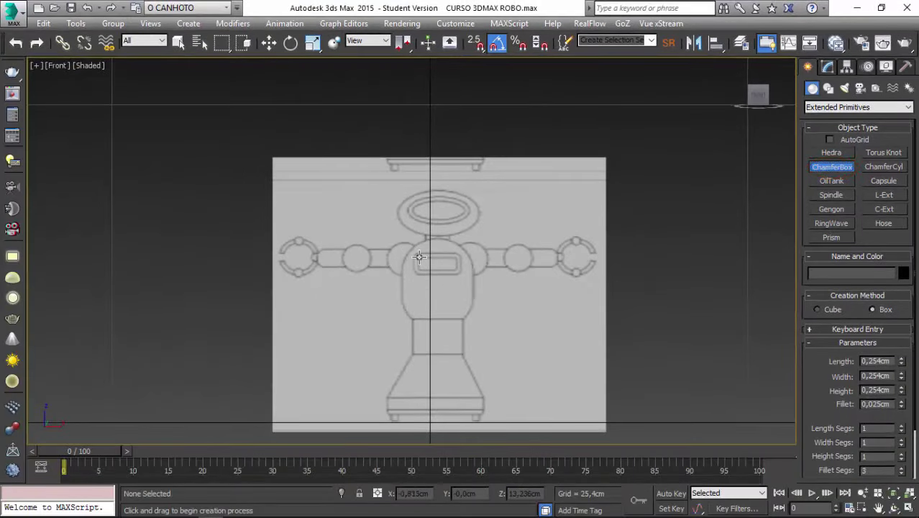
left_click_drag(411, 245, 464, 317)
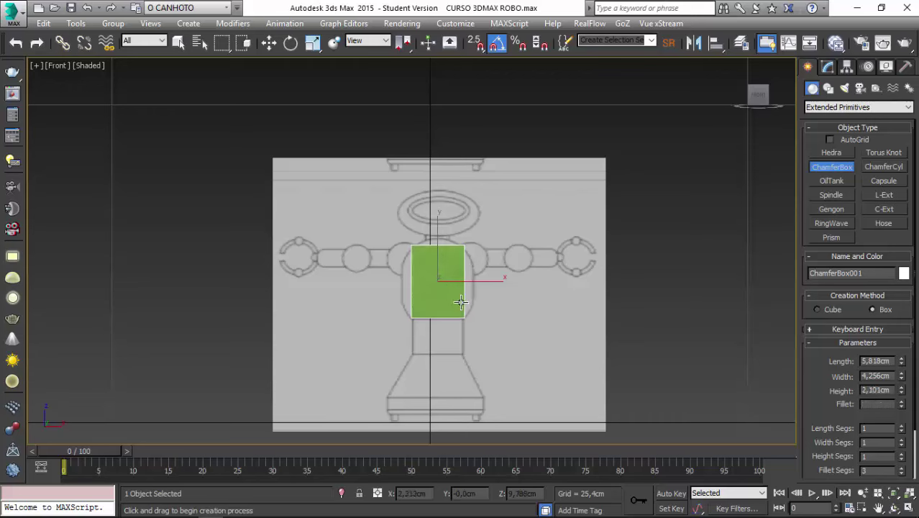
left_click(452, 288)
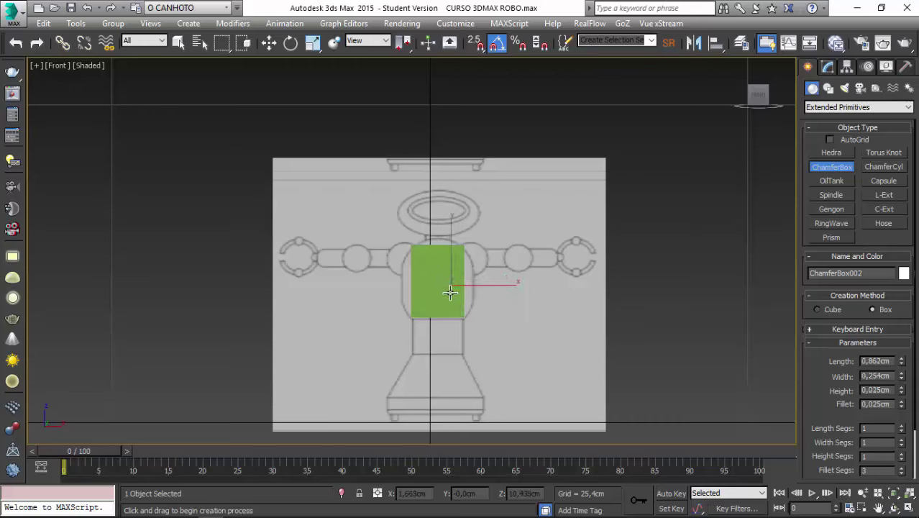
left_click_drag(452, 288, 376, 218)
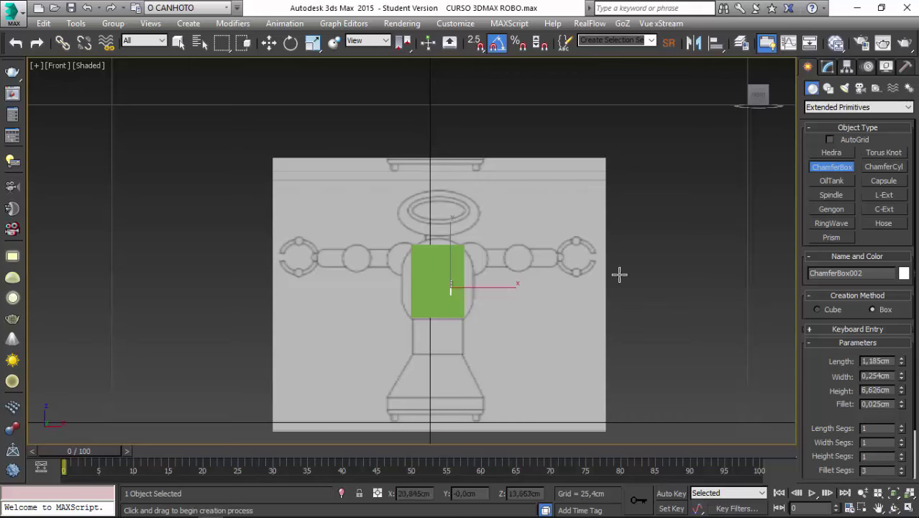
right_click(391, 168)
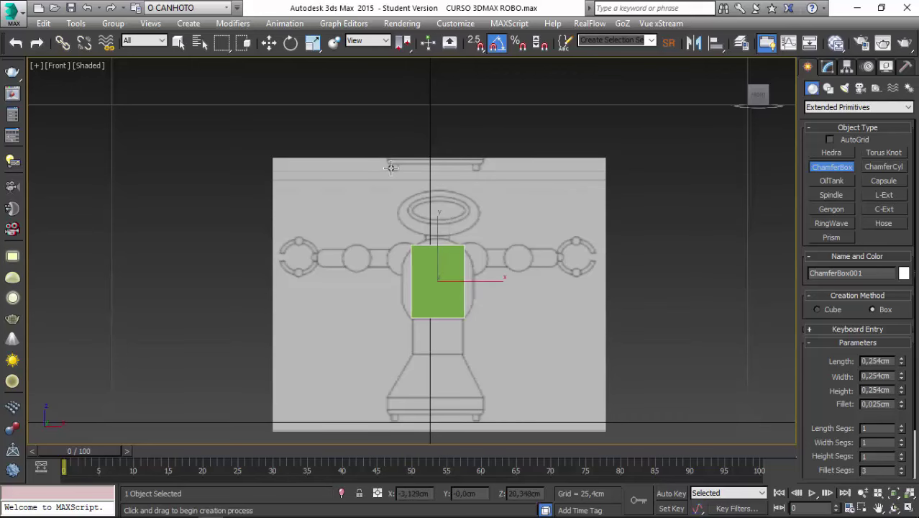
- Size the ChamferBox to 6.284 × 5.277 × 3.523 cm with a 1.981 cm fillet
left_click(828, 67)
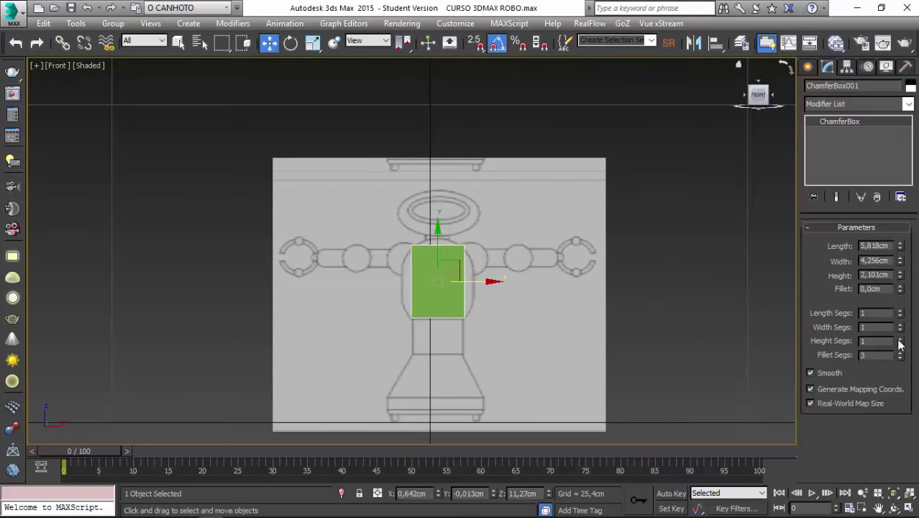
mouse_move(902, 249)
left_mouse_down()
mouse_move(901, 231)
mouse_move(901, 239)
left_mouse_up()
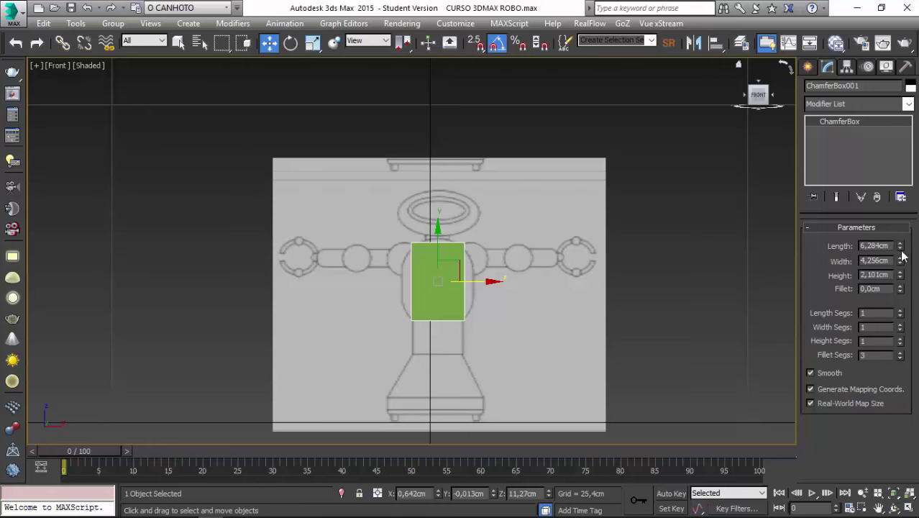
left_click_drag(901, 261, 901, 244)
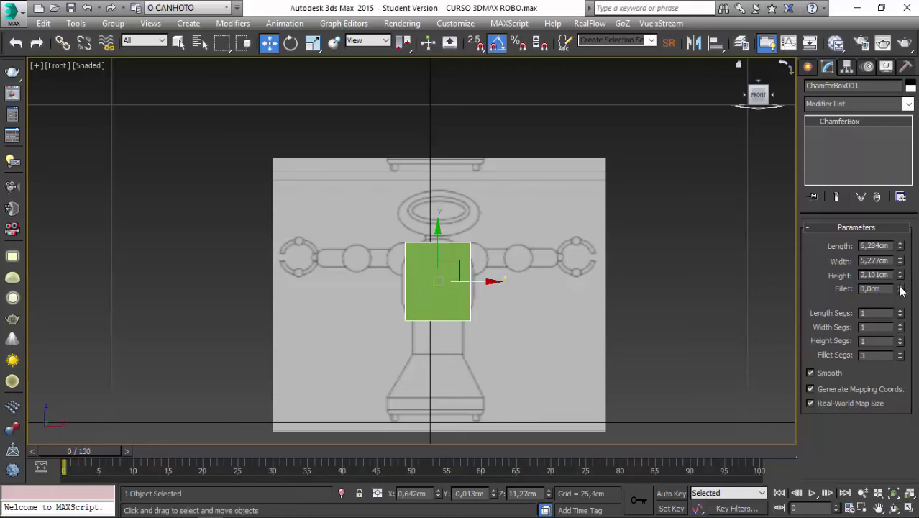
mouse_move(900, 288)
left_mouse_down()
mouse_move(894, 235)
mouse_move(899, 243)
left_mouse_up()
left_click_drag(900, 288, 900, 273)
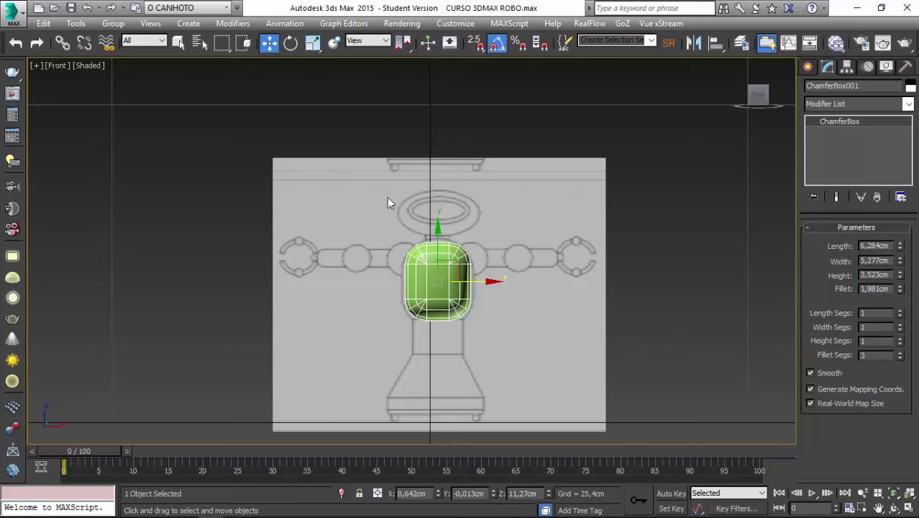
- Freeze the side-view drawing plane Plane002 from the Perspective view
scroll(301, 279, "up", 1)
scroll(325, 272, "up", 2)
scroll(356, 234, "up", 2)
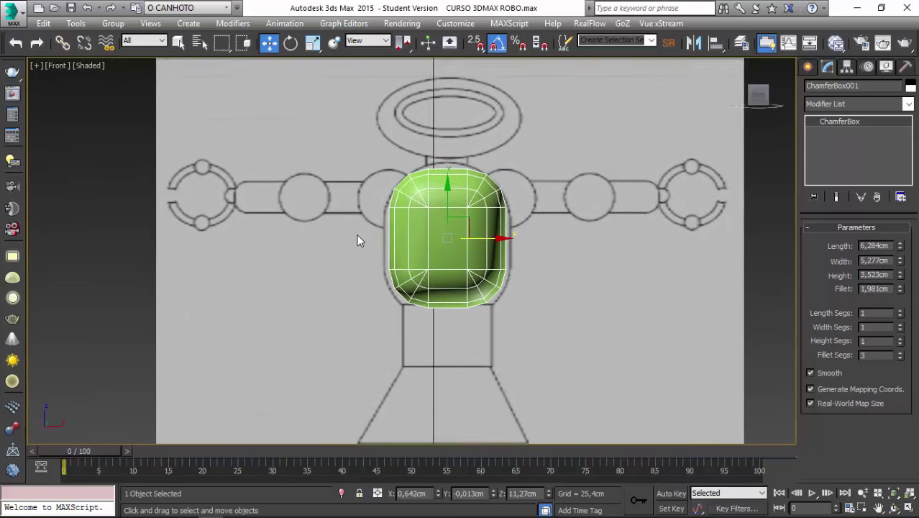
scroll(295, 226, "up", 2)
scroll(295, 226, "up", 2)
scroll(292, 238, "up", 1)
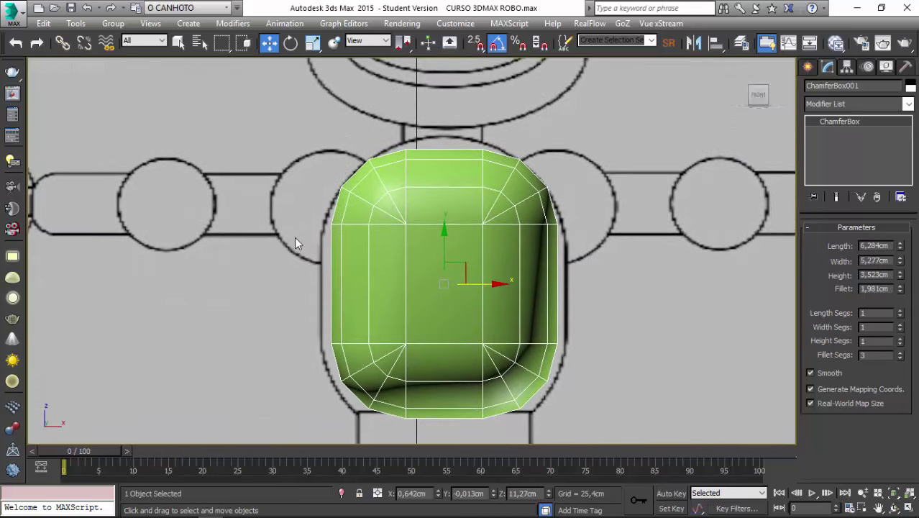
key("p")
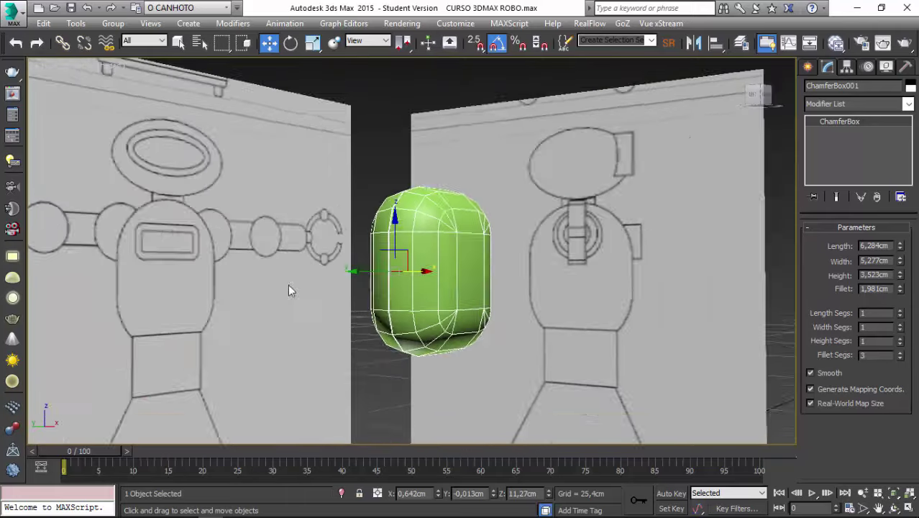
middle_click_drag(288, 289, 285, 204, "alt")
left_click(284, 136)
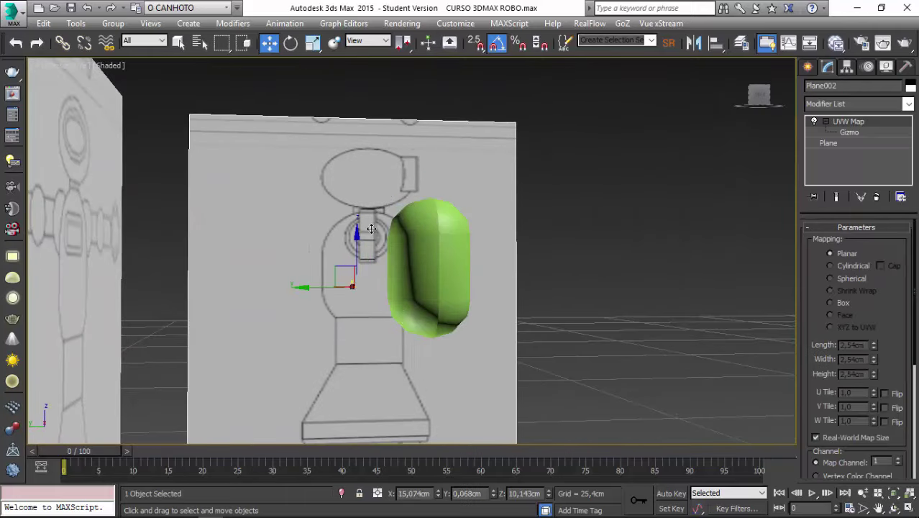
right_click(331, 141)
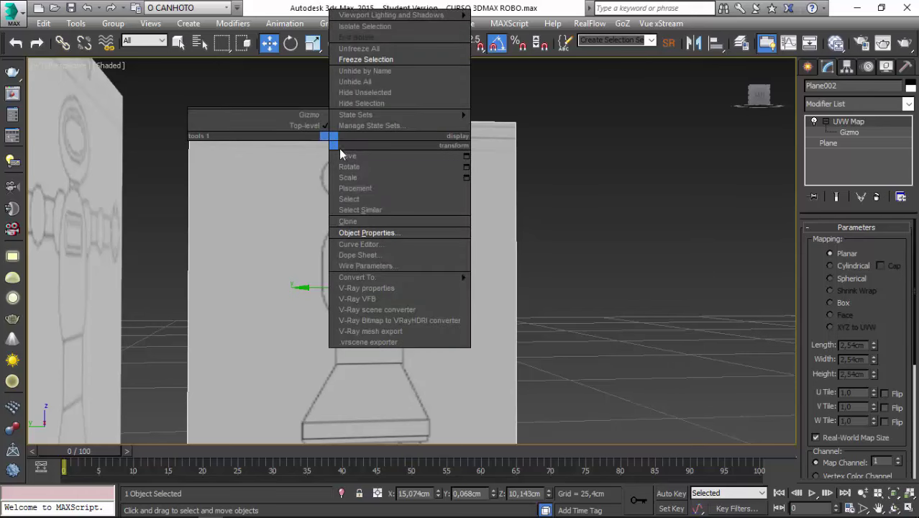
left_click(368, 59)
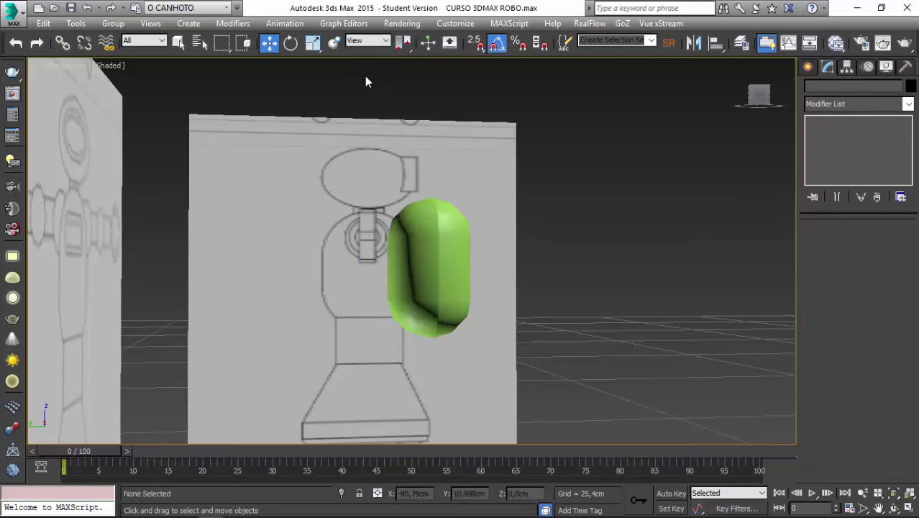
- Select the green ChamferBox torso from a higher angle over both drawings
middle_click_drag(359, 150, 587, 199, "alt")
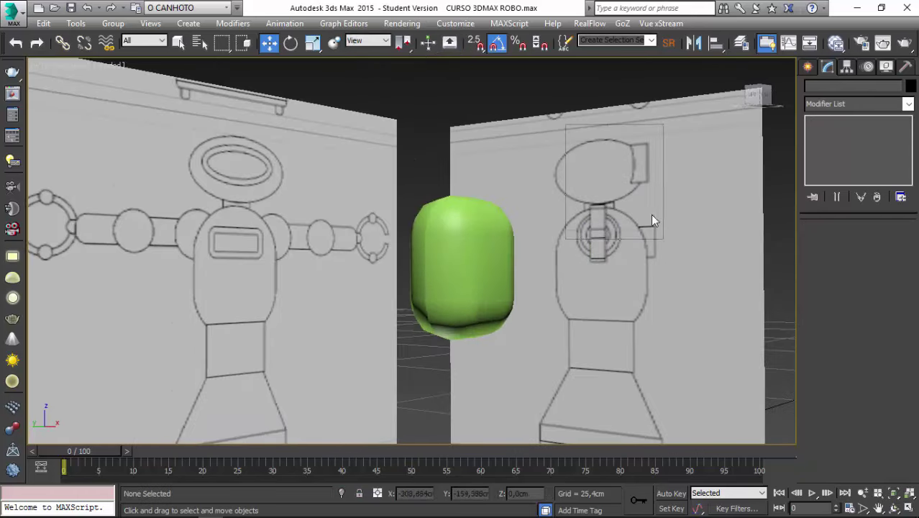
mouse_move(641, 265)
middle_mouse_down("alt")
mouse_move(437, 262)
mouse_move(466, 227)
middle_mouse_up("alt")
left_click(437, 262)
- Set ChamferBox001's display properties to By Object with Backface Cull and Edges Only on
right_click(466, 246)
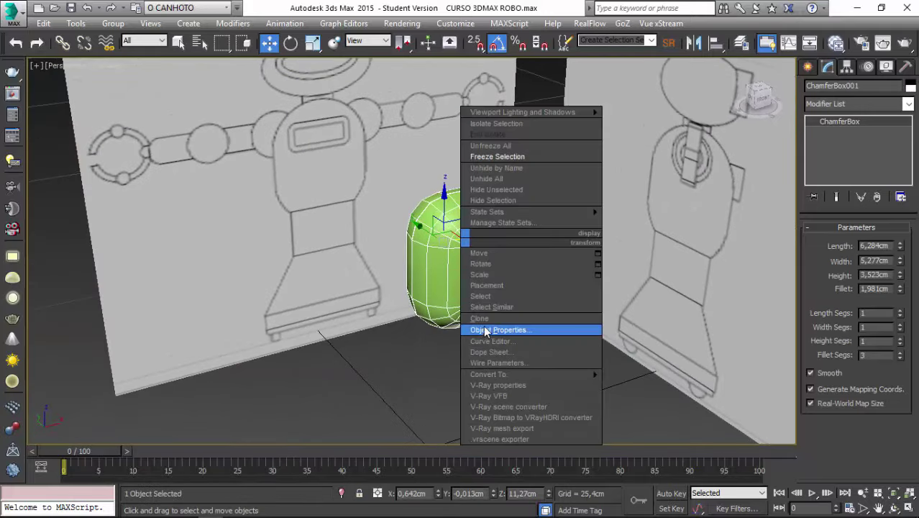
left_click(486, 331)
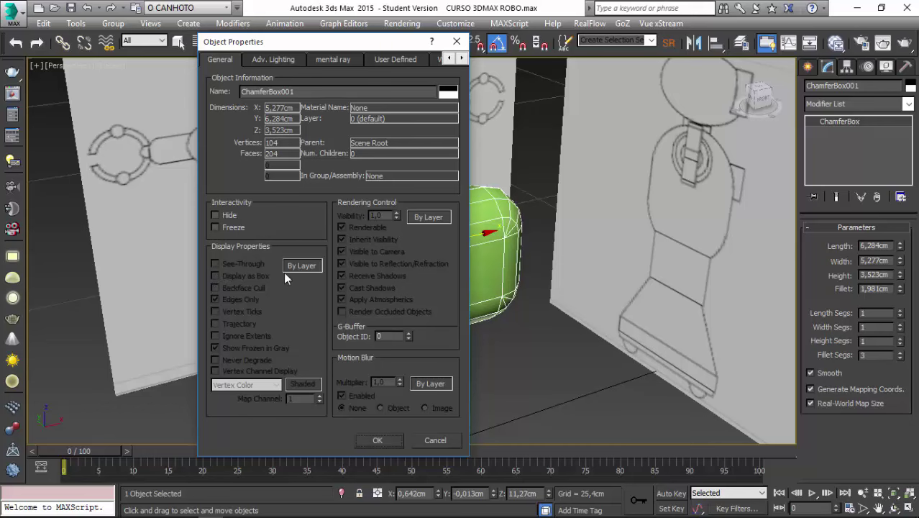
left_click(285, 271)
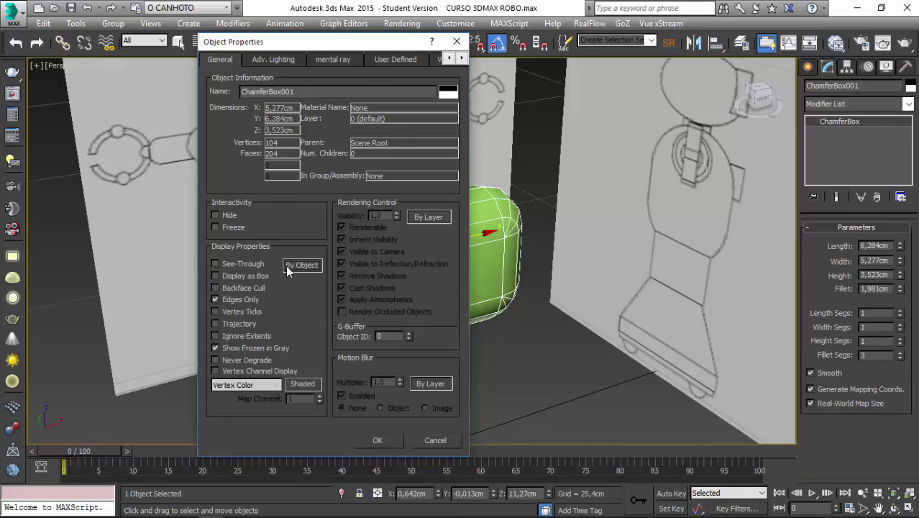
left_click(212, 287)
left_click(214, 298)
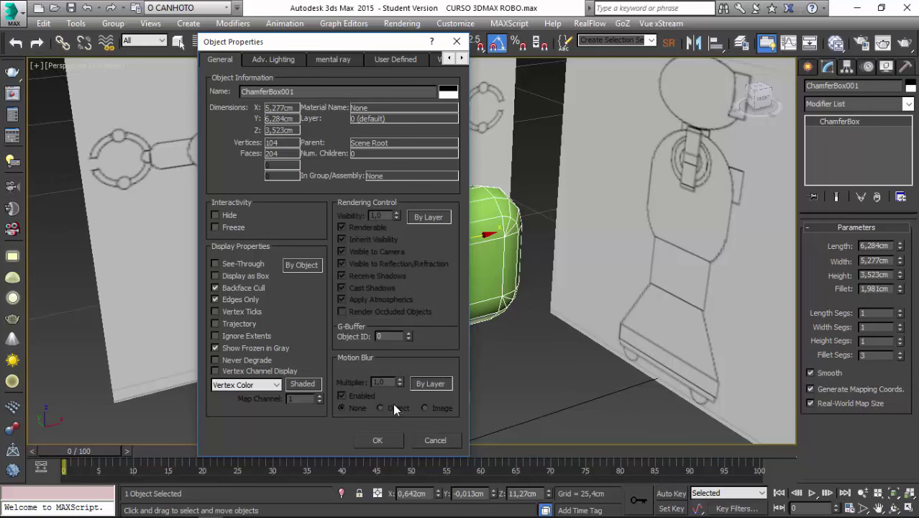
left_click(372, 439)
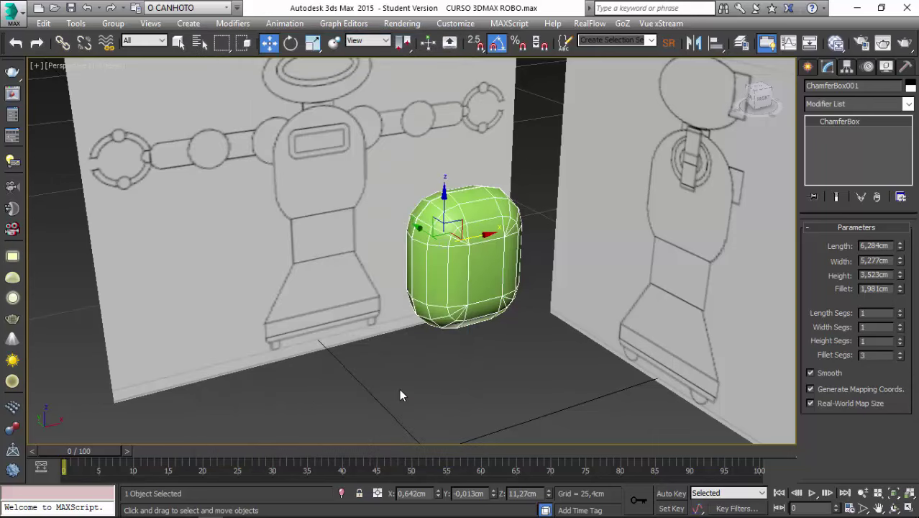
- In the Left view, move the ChamferBox left over the side drawing's torso
key("l")
scroll(400, 389, "up", 4)
scroll(383, 405, "up", 1)
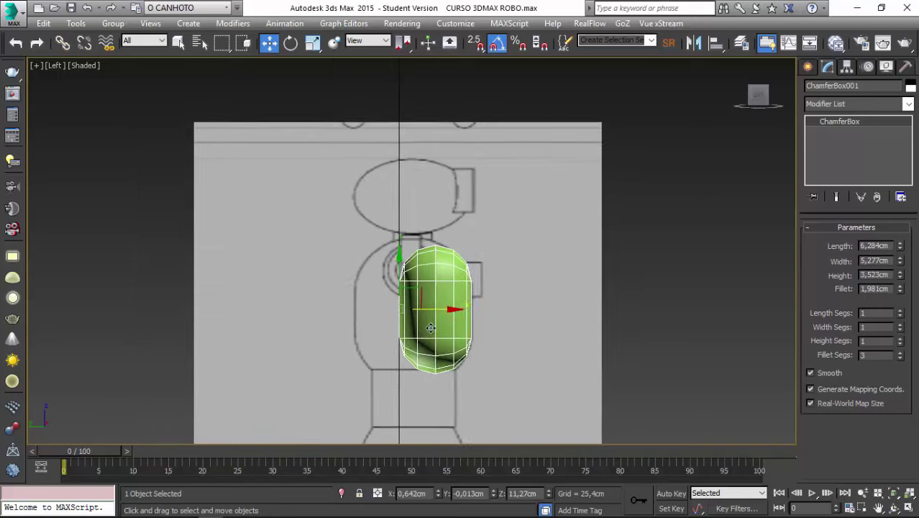
scroll(430, 328, "up", 2)
scroll(394, 275, "down", 2)
scroll(394, 274, "down", 1)
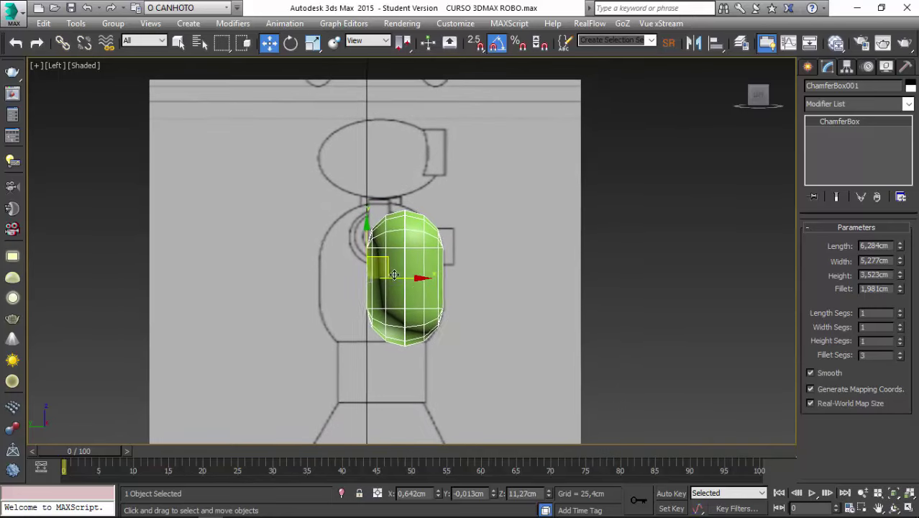
scroll(420, 282, "down", 3)
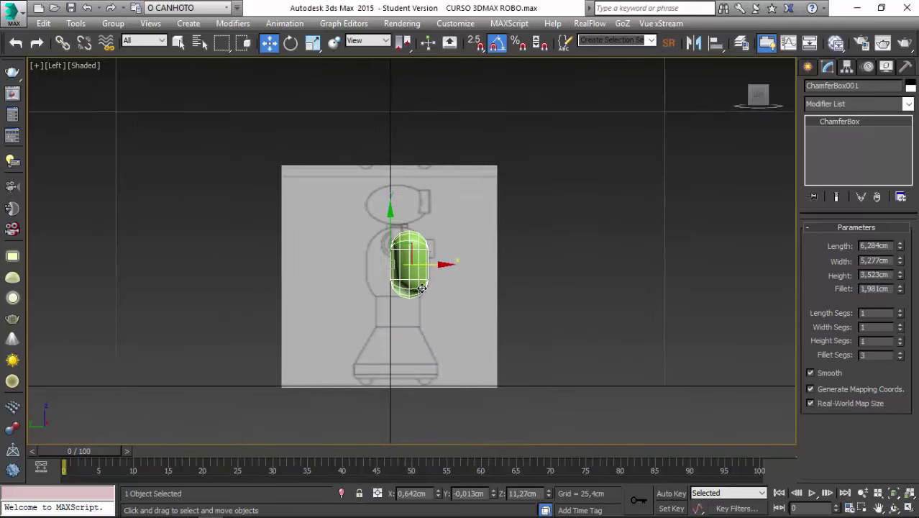
scroll(421, 288, "up", 1)
scroll(424, 285, "up", 2)
scroll(432, 279, "up", 2)
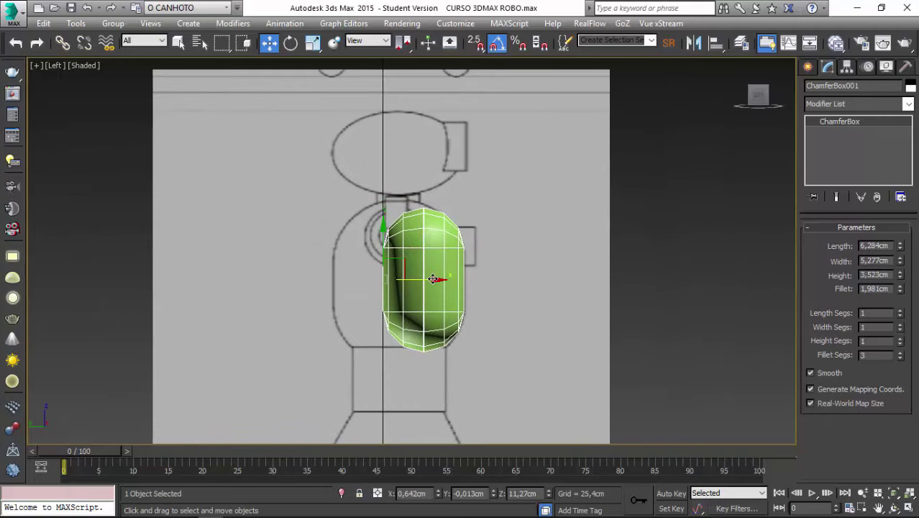
left_click_drag(432, 278, 403, 277)
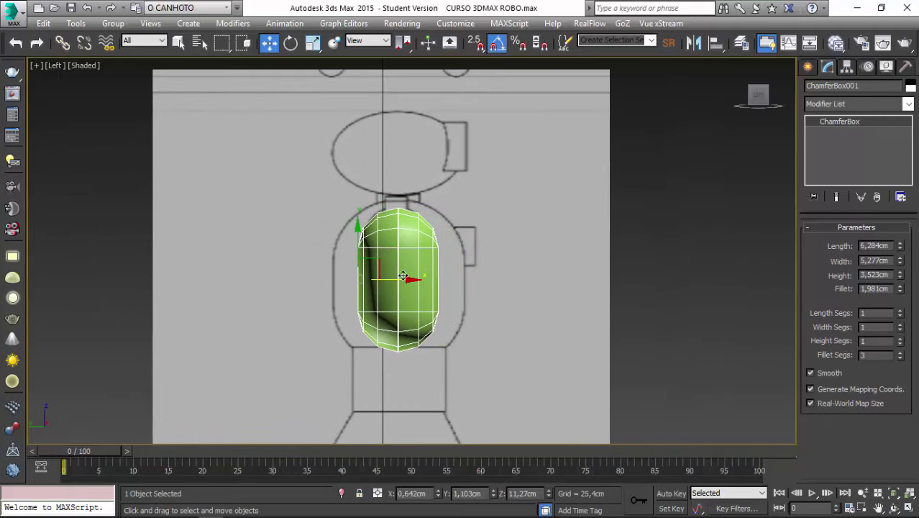
- Resize the box to 7.164 × 4.855 × 5.634 cm, nudging it further onto the torso
left_click(901, 245)
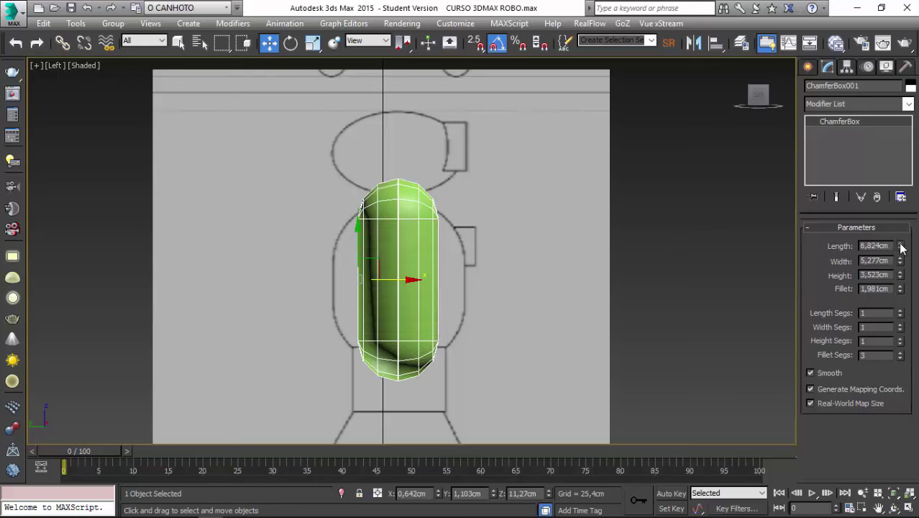
mouse_move(900, 246)
left_mouse_down()
mouse_move(900, 236)
mouse_move(912, 271)
mouse_move(901, 246)
left_mouse_up()
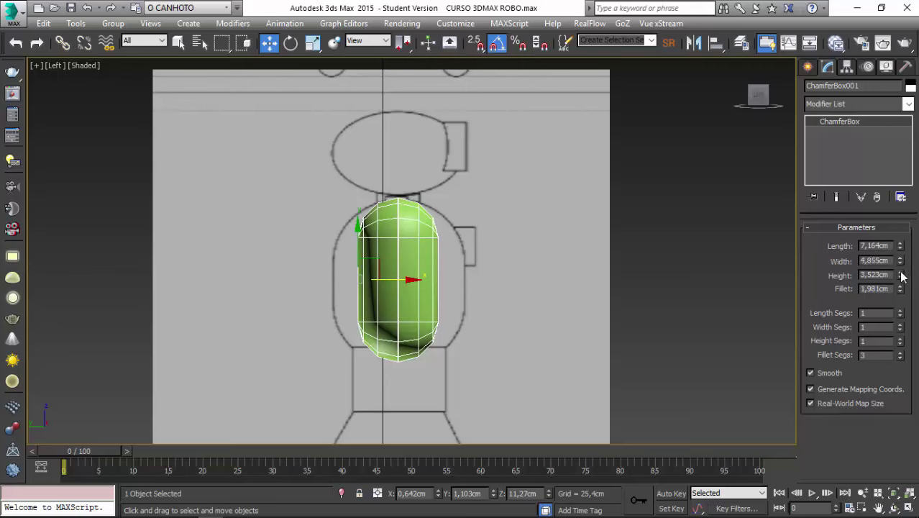
left_click_drag(899, 275, 899, 248)
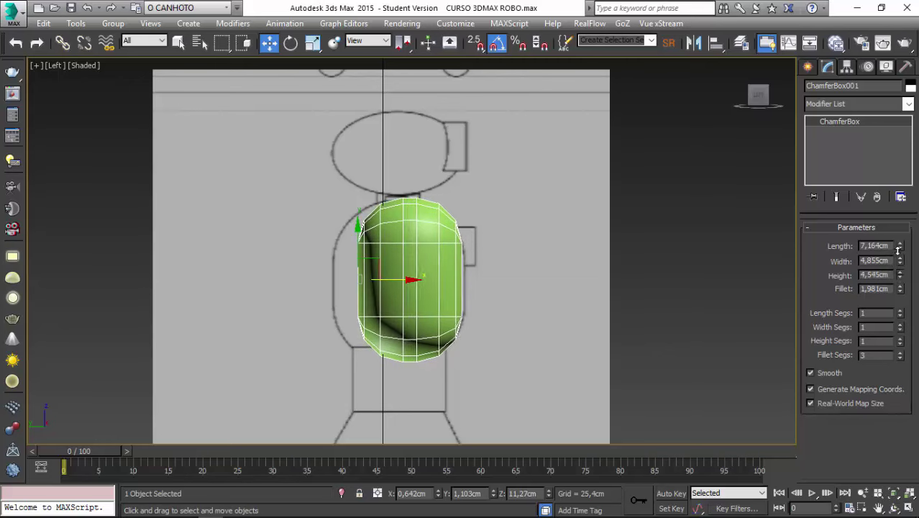
left_click_drag(406, 280, 389, 280)
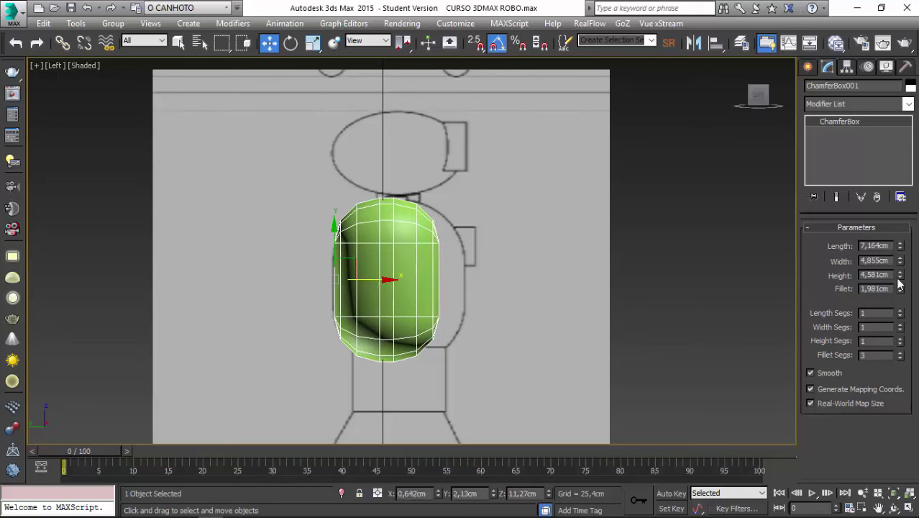
left_click_drag(900, 275, 901, 260)
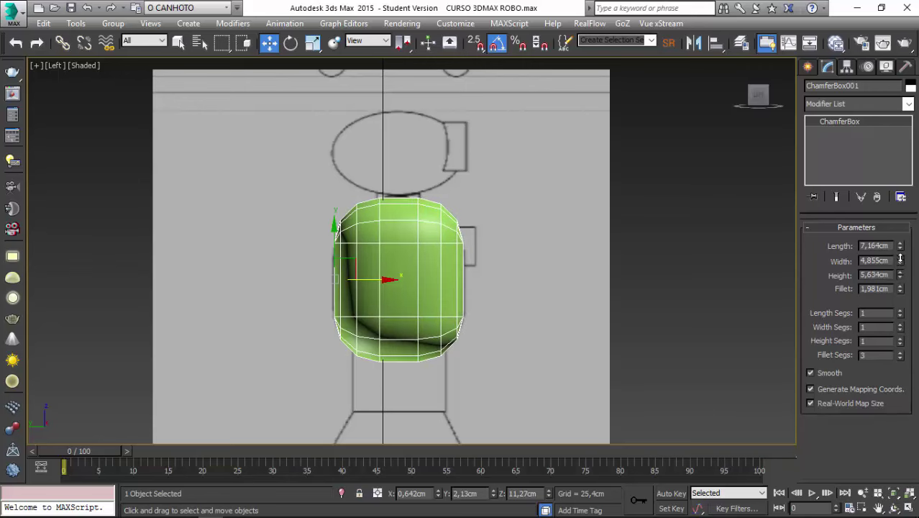
scroll(455, 309, "up", 2)
scroll(426, 207, "up", 2)
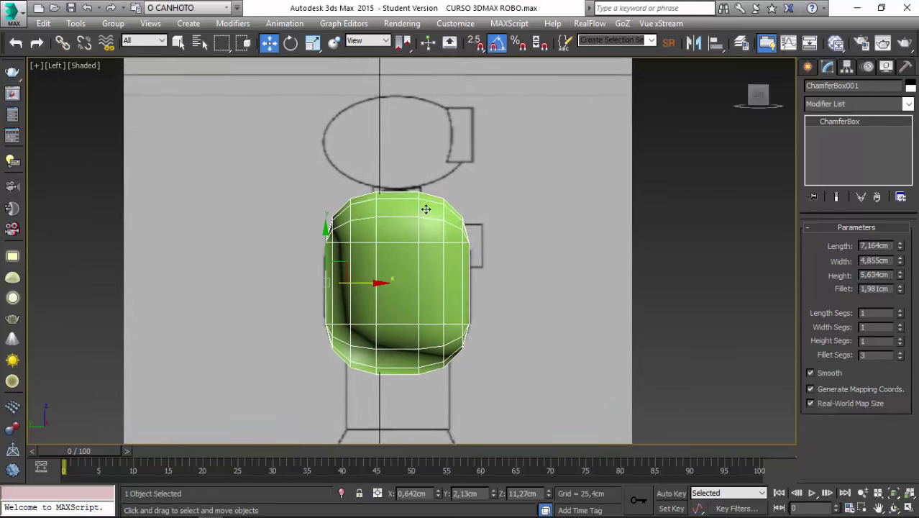
scroll(391, 185, "up", 2)
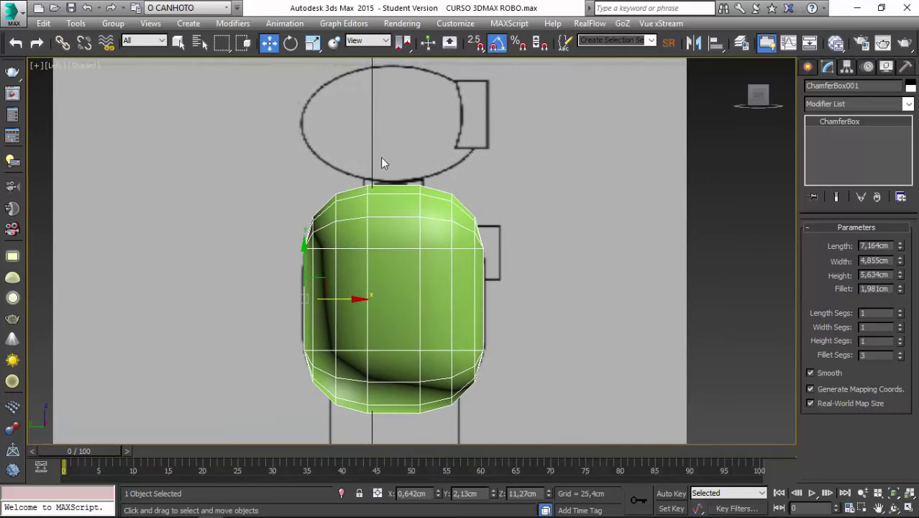
scroll(380, 157, "down", 1)
scroll(401, 186, "down", 1)
scroll(397, 187, "up", 1)
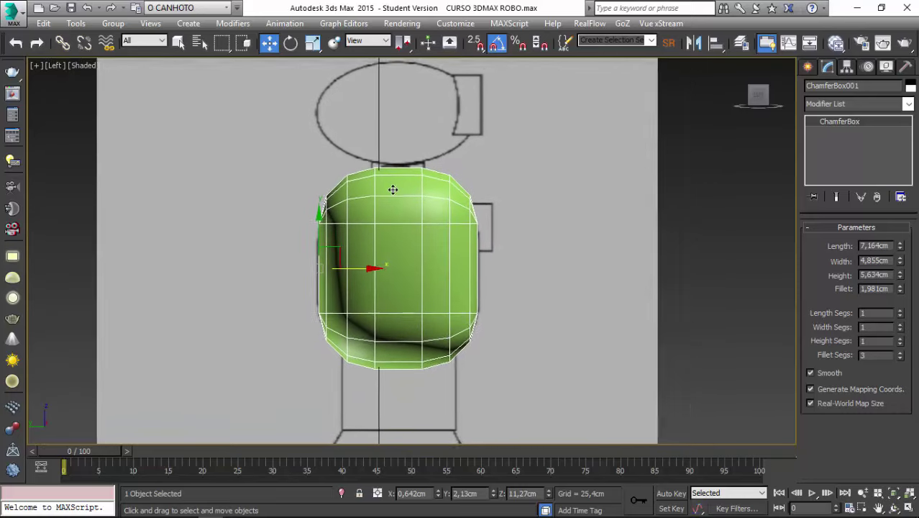
scroll(403, 216, "up", 1)
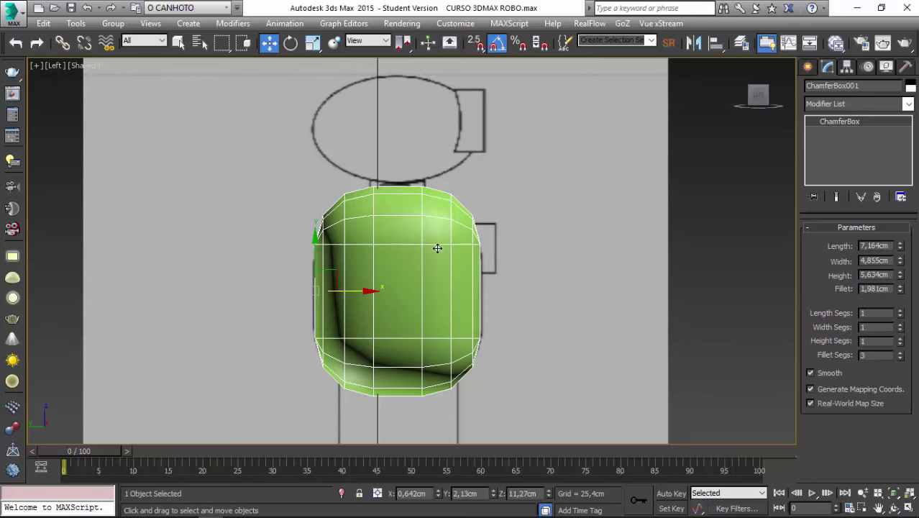
- Enable See-Through in ChamferBox001's Object Properties
right_click(437, 250)
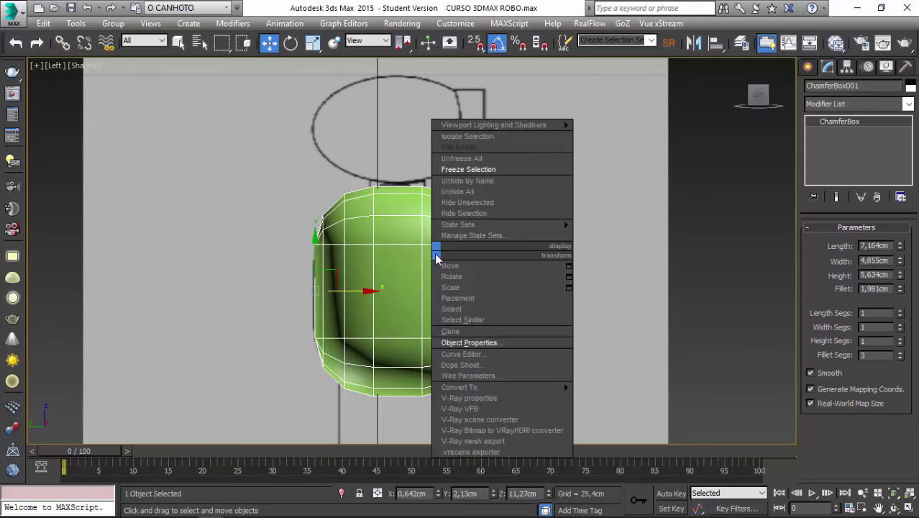
left_click(496, 343)
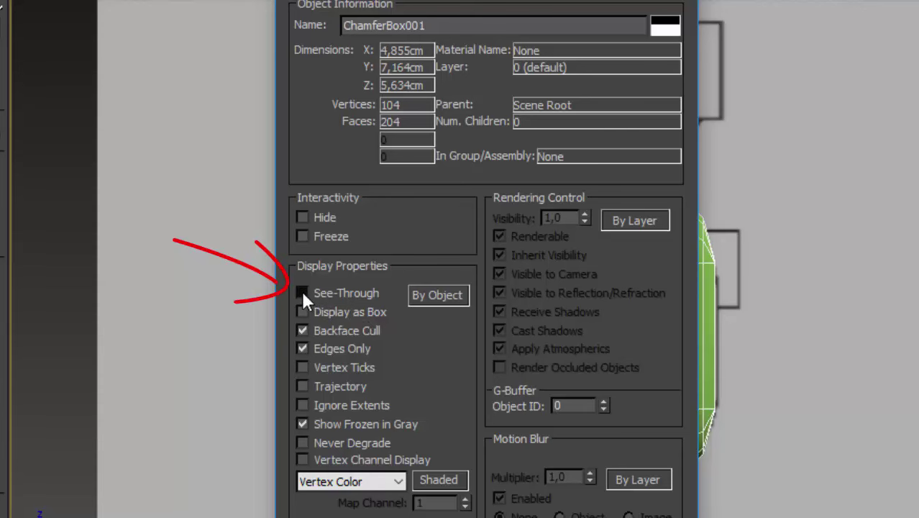
left_click(302, 294)
key("Return")
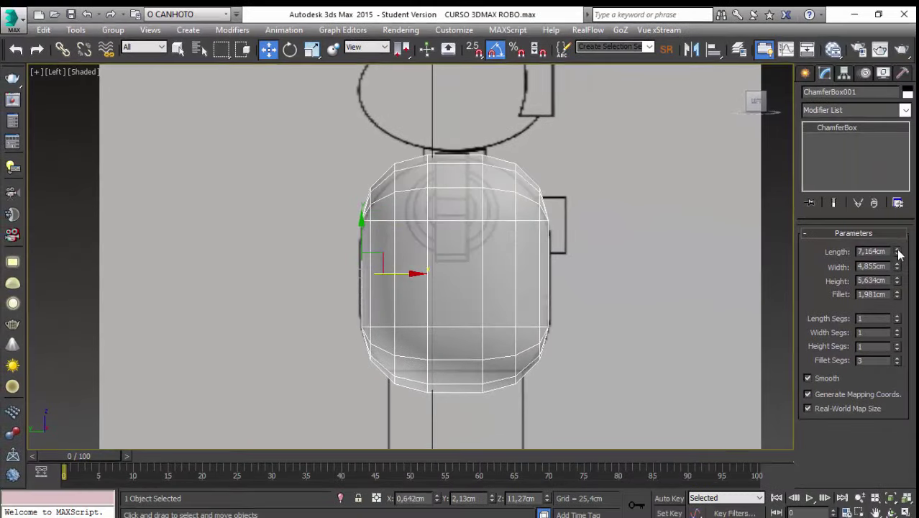
- Resize the box to 7.652 × 5.098 × 5.69 cm with a 3.073 cm fillet
left_click_drag(897, 251, 896, 219)
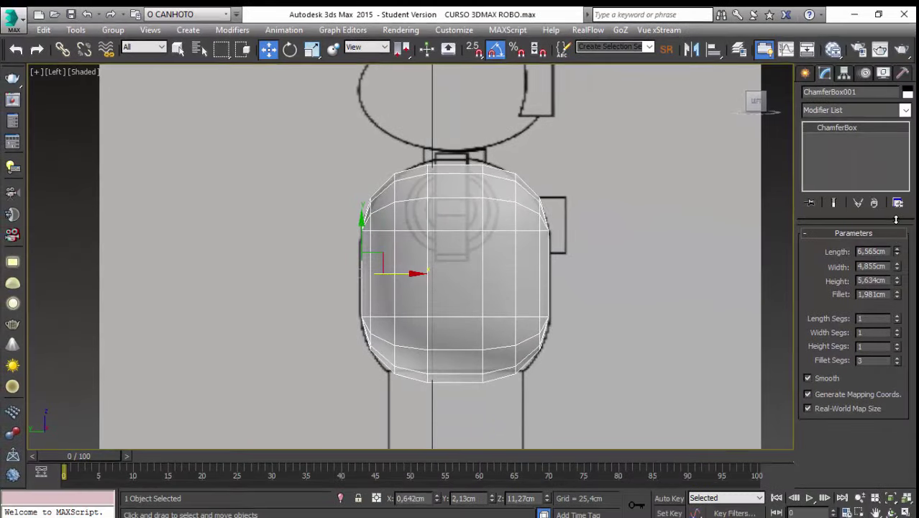
left_click_drag(899, 295, 896, 247)
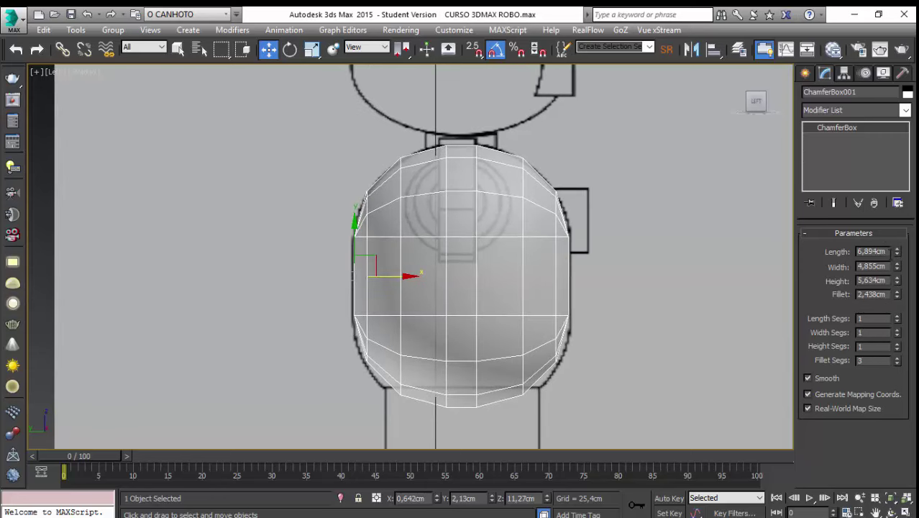
left_click_drag(899, 282, 897, 258)
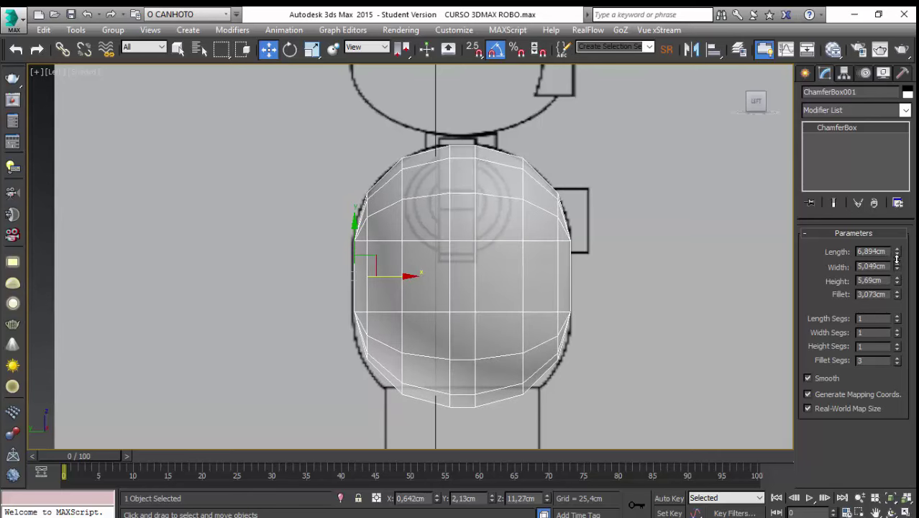
left_click_drag(897, 258, 897, 239)
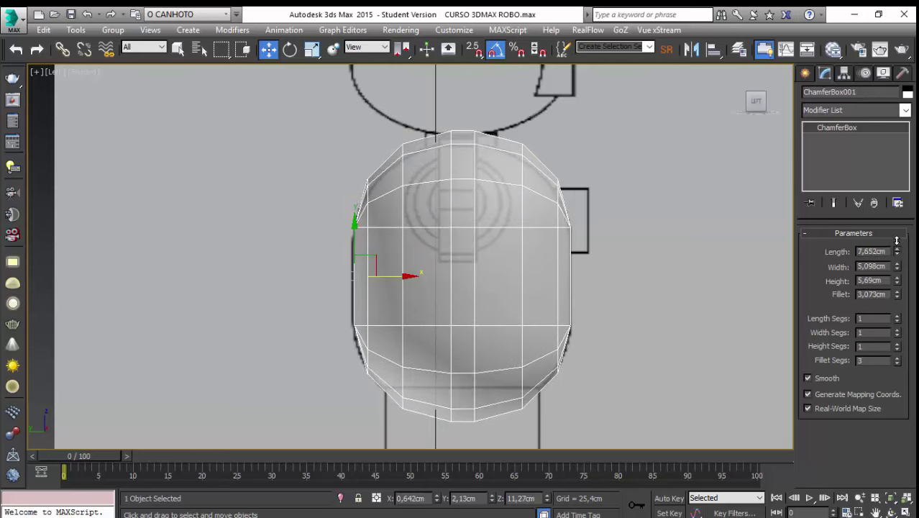
- Lower the box onto the torso drawing and check its shape in Perspective
left_click(352, 222)
left_click(378, 219)
left_click_drag(356, 226, 353, 236)
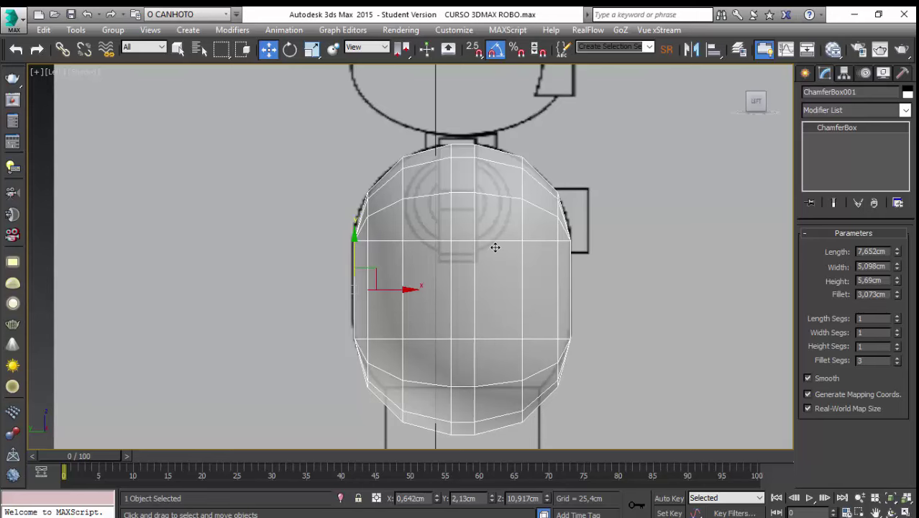
key("p")
mouse_move(495, 246)
middle_mouse_down("alt")
mouse_move(418, 336)
mouse_move(386, 342)
mouse_move(377, 333)
mouse_move(395, 332)
middle_mouse_up("alt")
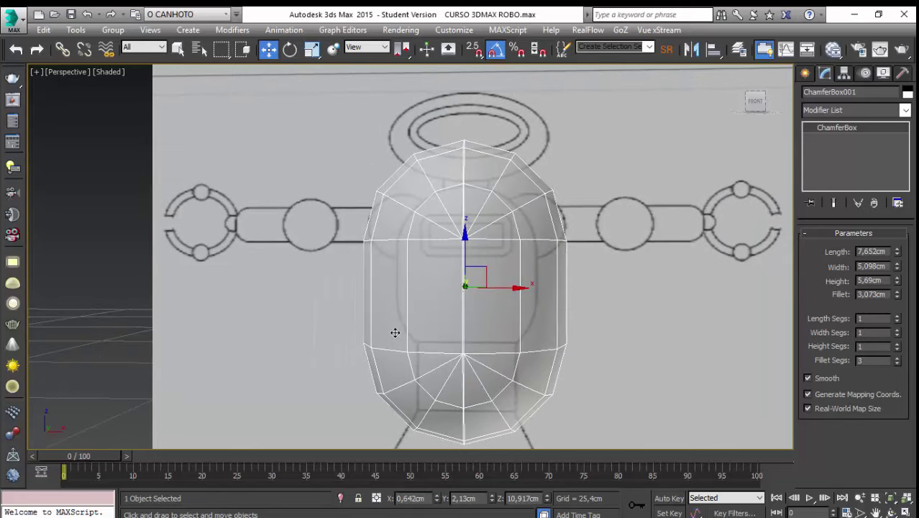
- Widen the ChamferBox to 5.965 cm to match the front drawing's torso
scroll(417, 328, "up", 3)
scroll(416, 329, "up", 2)
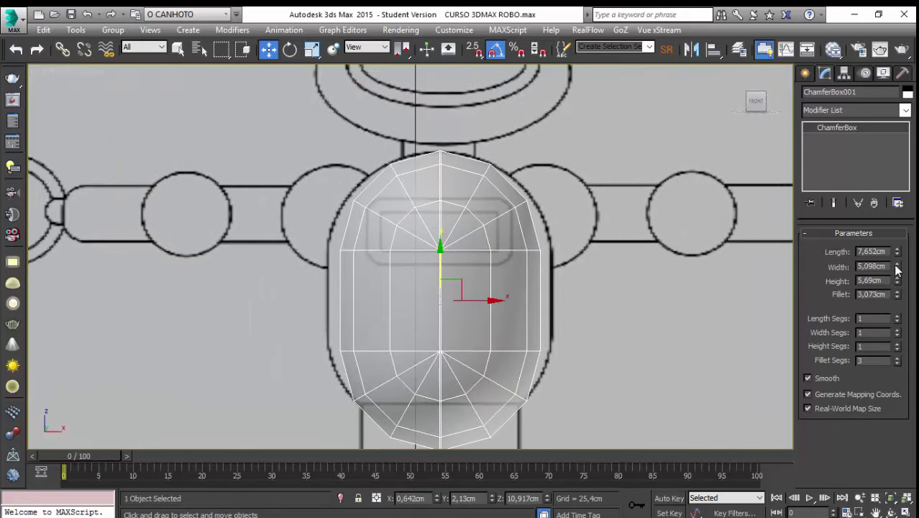
left_click_drag(898, 268, 899, 252)
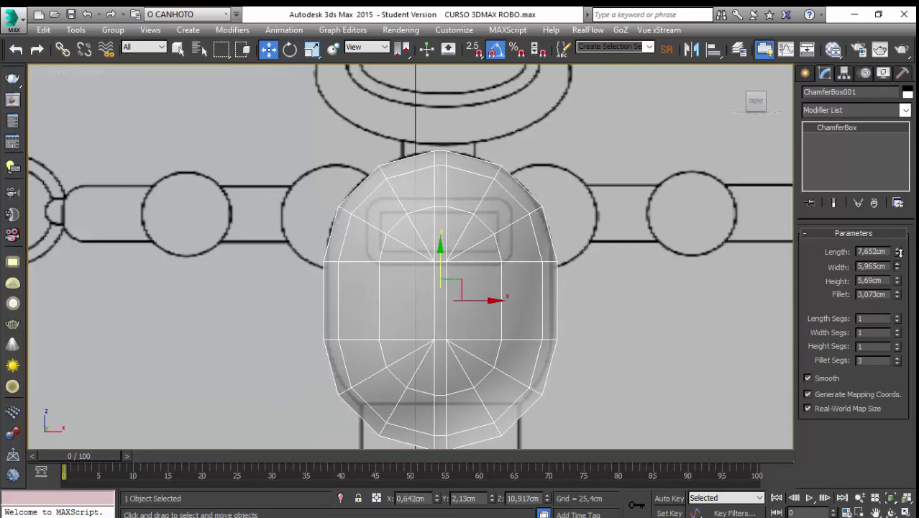
scroll(746, 317, "down", 1)
scroll(746, 317, "down", 2)
scroll(746, 316, "down", 2)
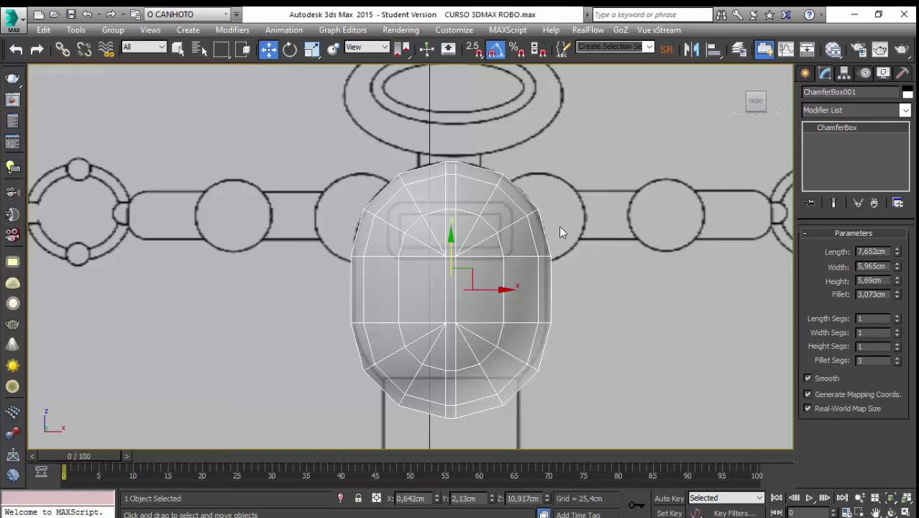
- Convert ChamferBox001 to Editable Poly and expand the Modeling ribbon
right_click(495, 235)
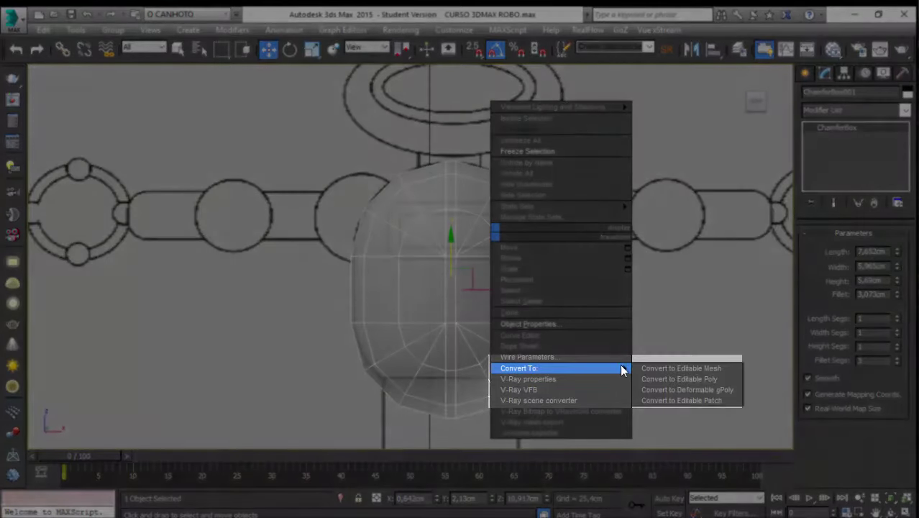
mouse_move(519, 369)
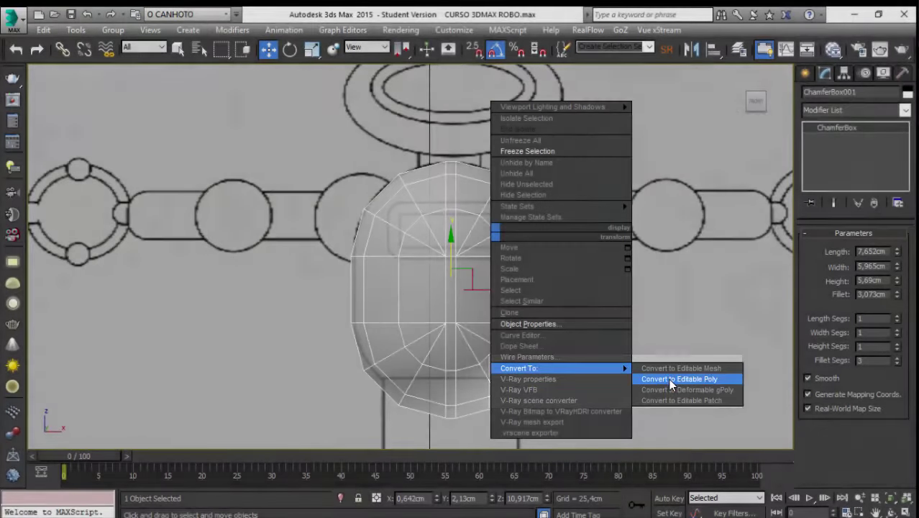
left_click(669, 378)
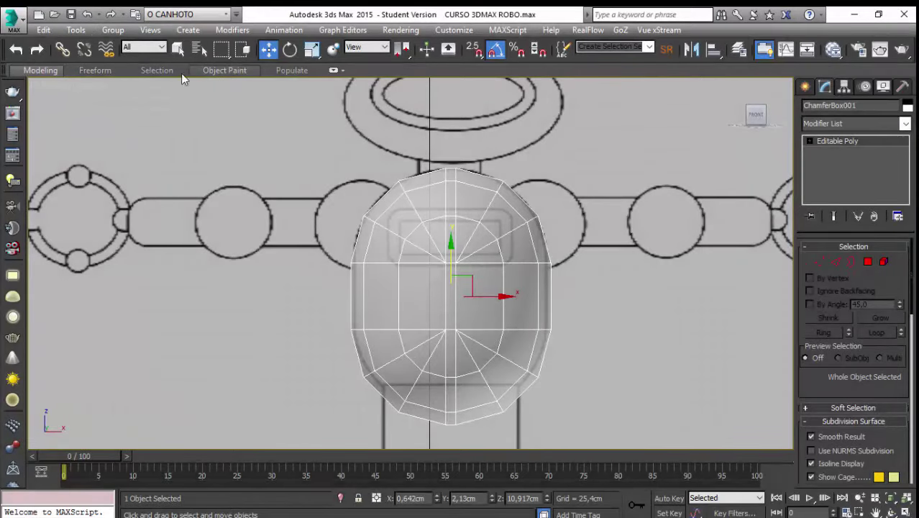
left_click(330, 70)
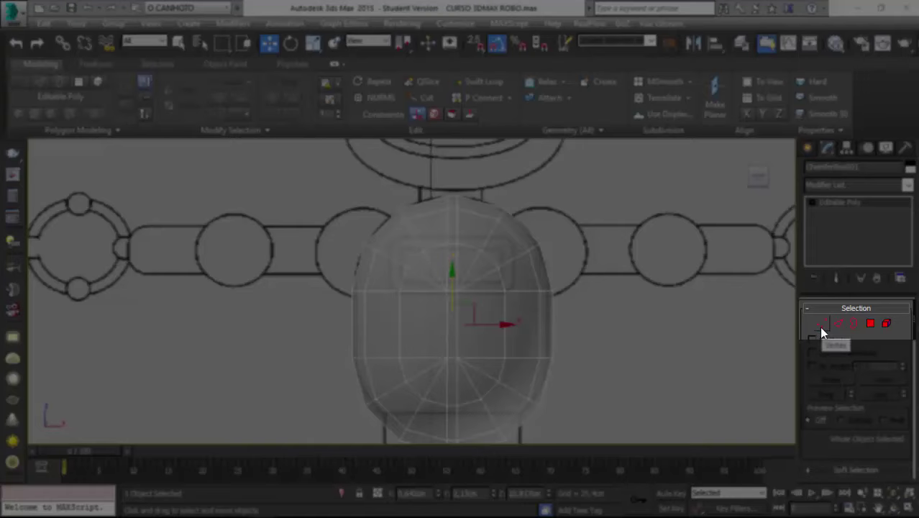
left_click(823, 329)
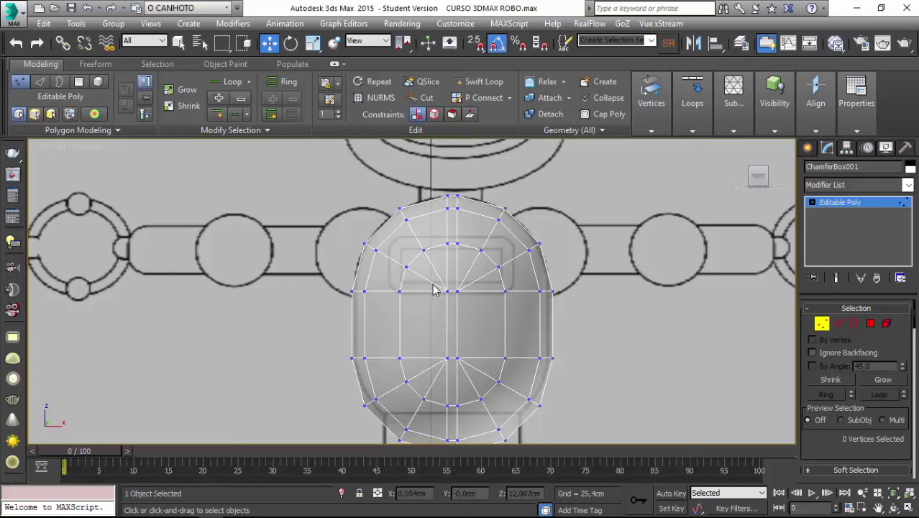
left_click_drag(436, 285, 499, 321)
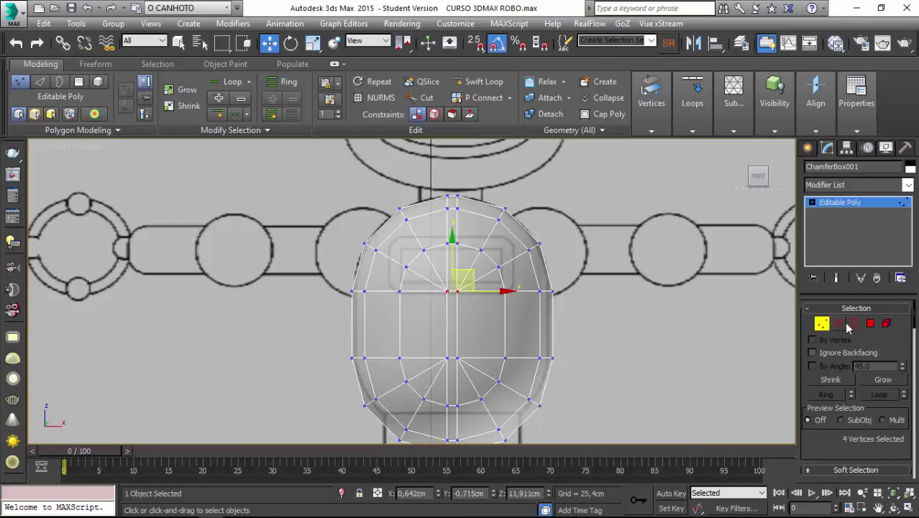
left_click(839, 325)
left_click(479, 278)
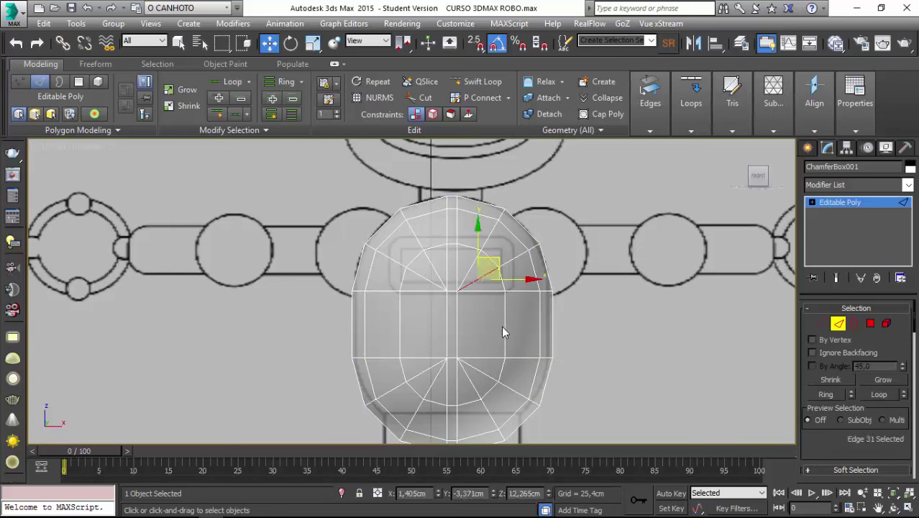
left_click(854, 324)
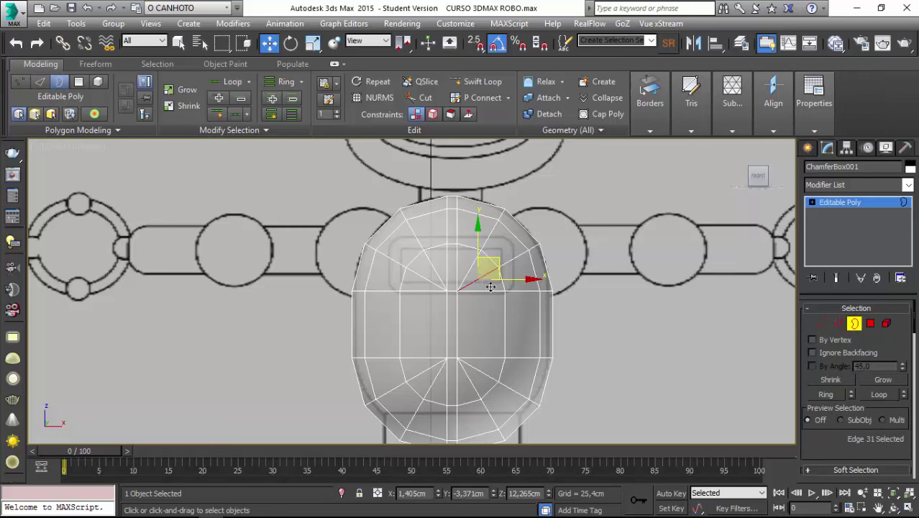
left_click(871, 324)
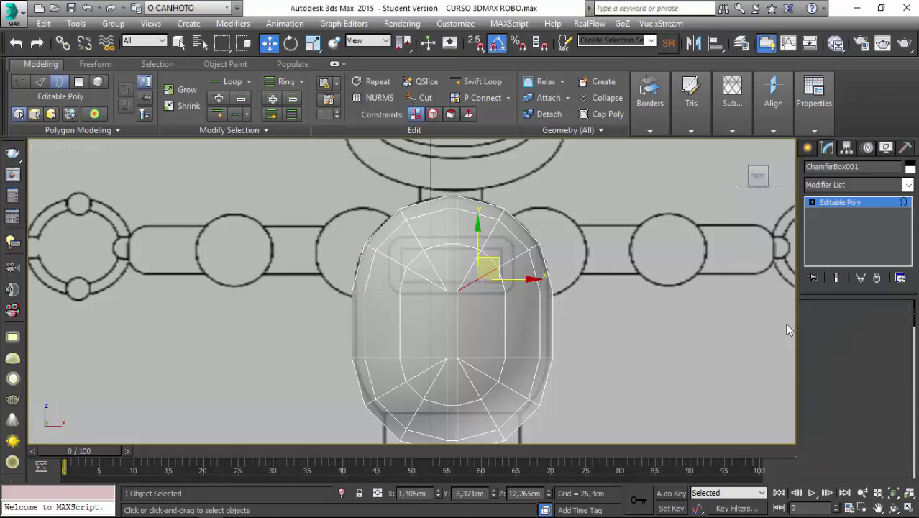
left_click(487, 317)
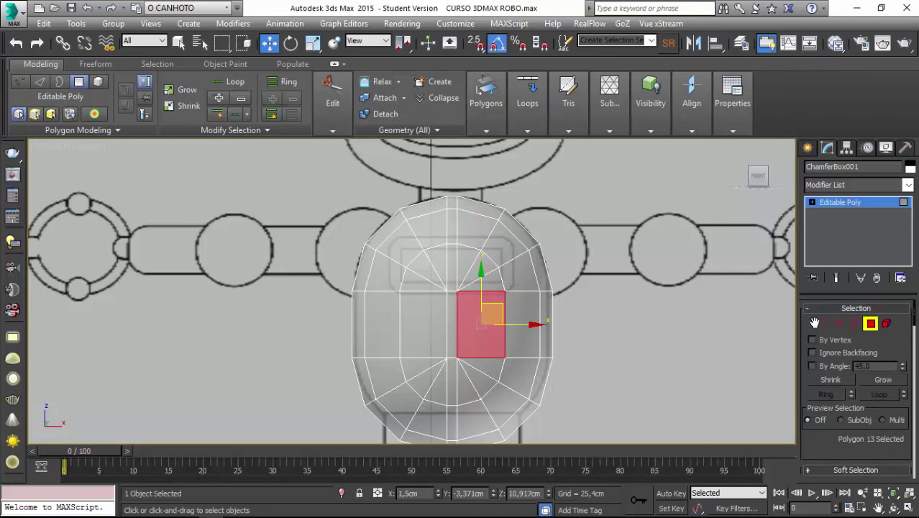
left_click(887, 324)
left_click(496, 258)
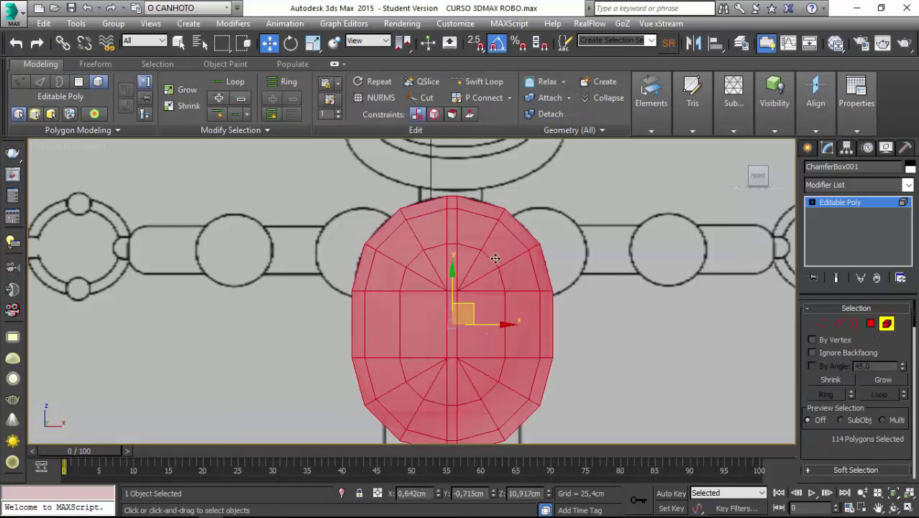
left_click(822, 323)
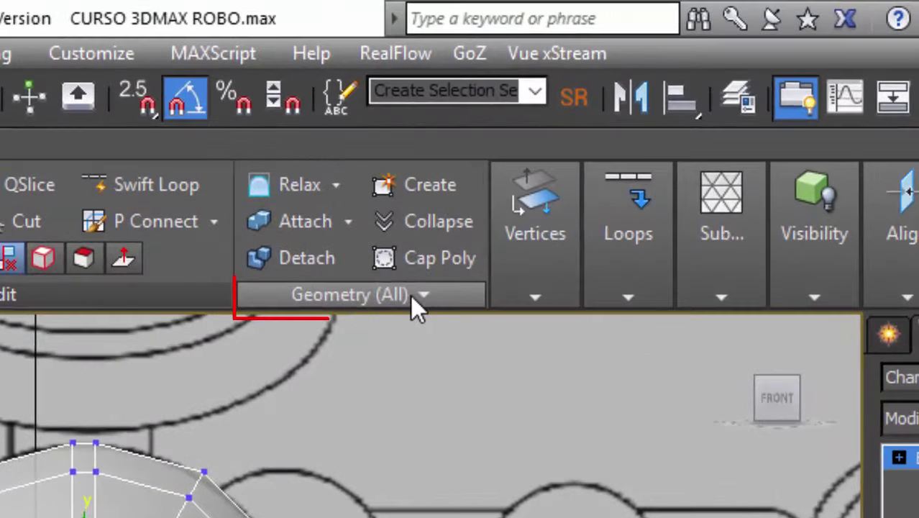
left_click(422, 296)
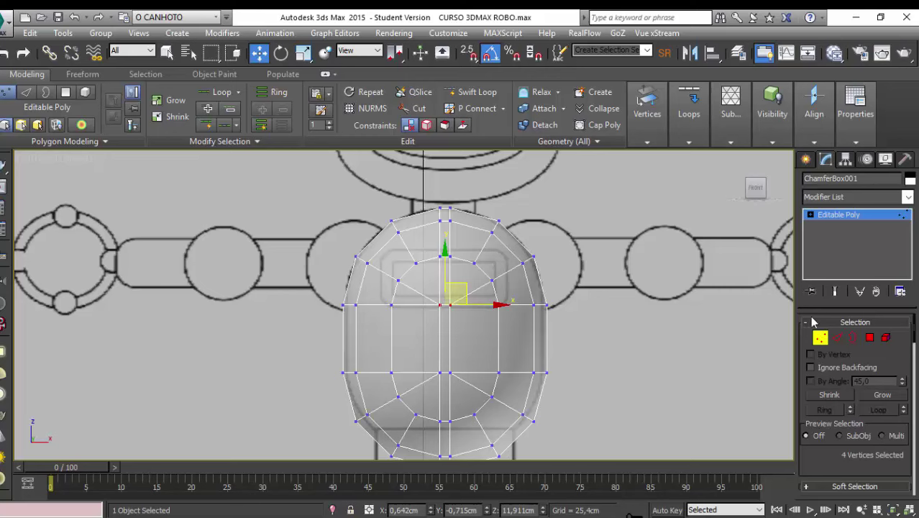
left_click(820, 337)
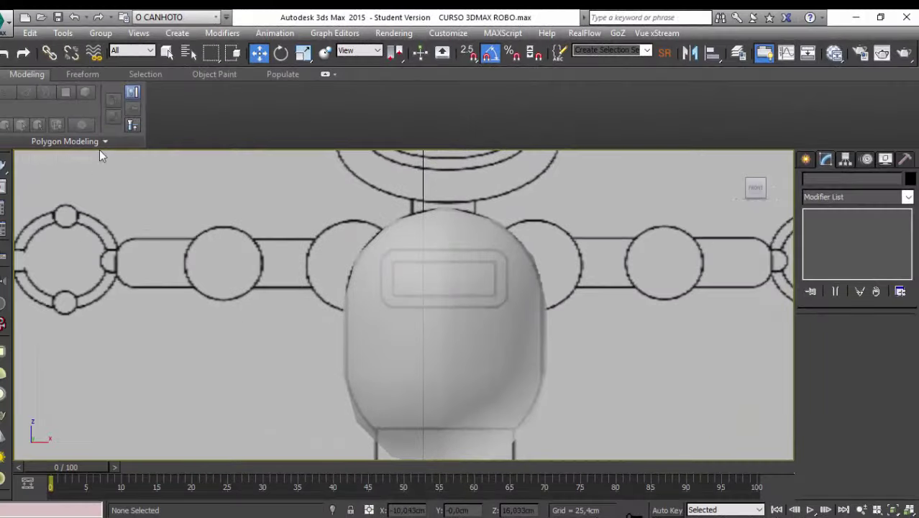
- Select the Editable Poly torso and orbit the Perspective view to show both drawings
left_click(105, 141)
left_click(394, 314)
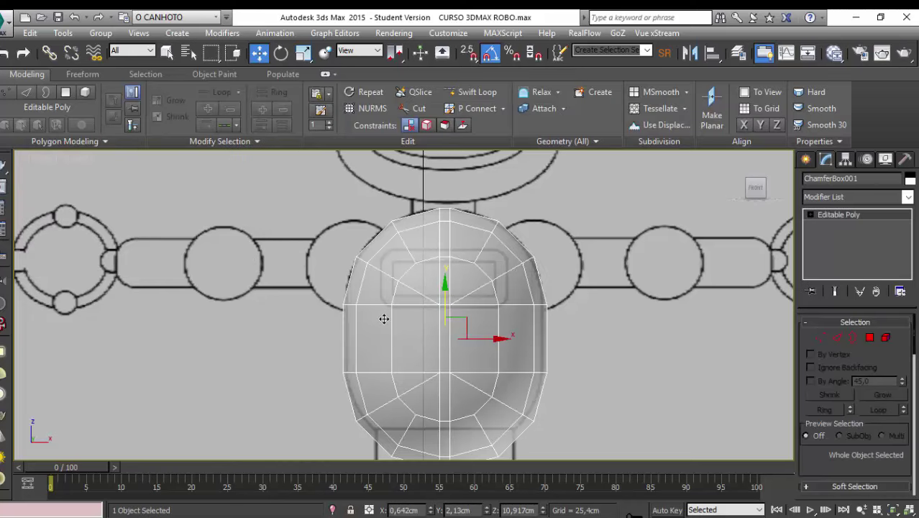
key("p")
scroll(385, 318, "down", 4)
mouse_move(384, 318)
middle_mouse_down("alt")
mouse_move(343, 332)
mouse_move(301, 374)
mouse_move(299, 364)
mouse_move(257, 351)
mouse_move(261, 336)
mouse_move(246, 319)
mouse_move(285, 294)
mouse_move(318, 374)
mouse_move(326, 336)
mouse_move(270, 274)
mouse_move(311, 360)
mouse_move(399, 423)
mouse_move(442, 374)
mouse_move(466, 382)
mouse_move(419, 234)
mouse_move(383, 187)
mouse_move(379, 397)
mouse_move(362, 410)
mouse_move(382, 437)
mouse_move(385, 467)
middle_mouse_up("alt")
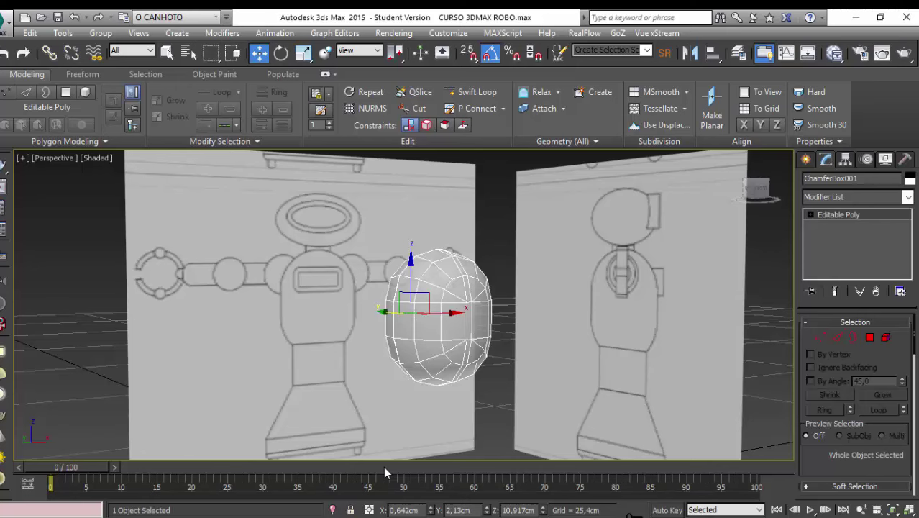
mouse_move(384, 466)
middle_mouse_down("alt")
mouse_move(394, 458)
mouse_move(383, 466)
middle_mouse_up("alt")
scroll(383, 466, "down", 1)
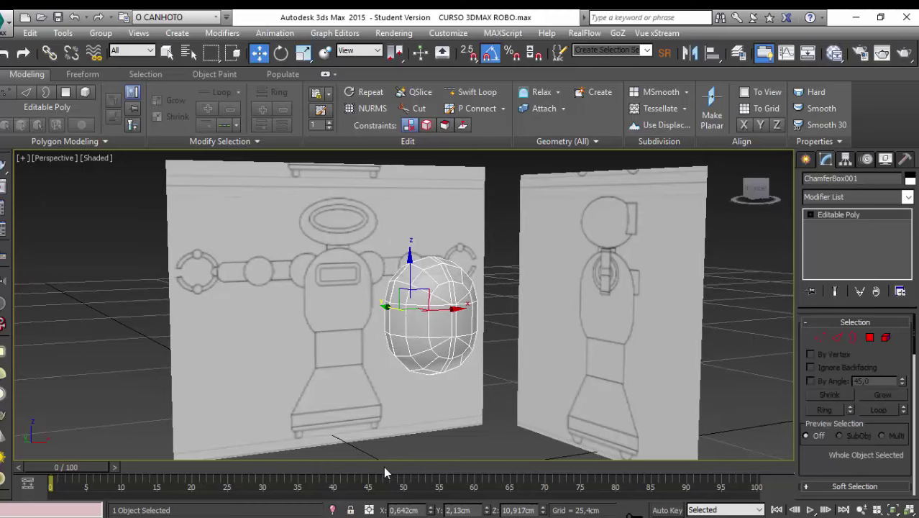
scroll(286, 447, "down", 2)
scroll(159, 286, "down", 1)
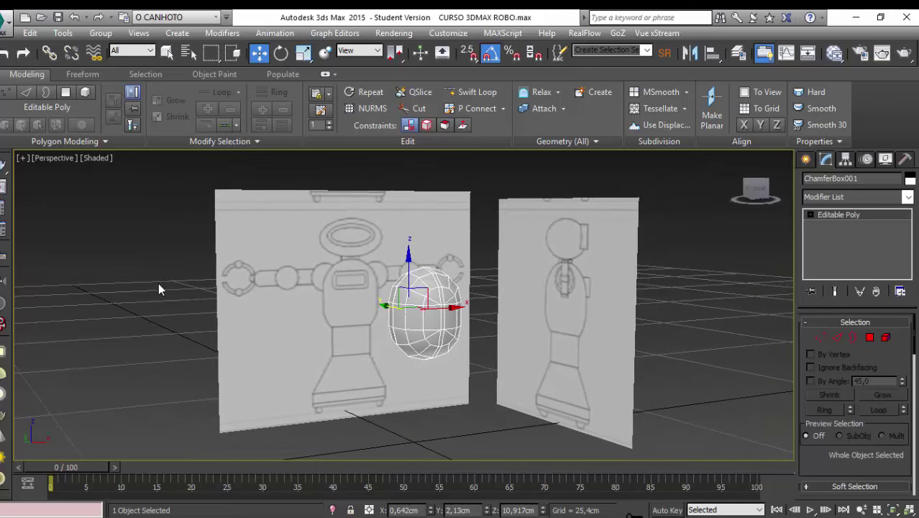
left_click(159, 283)
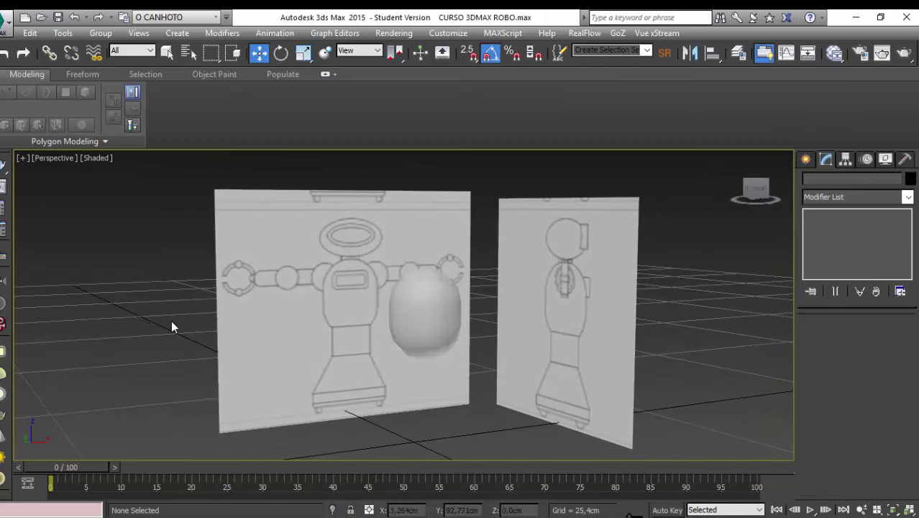